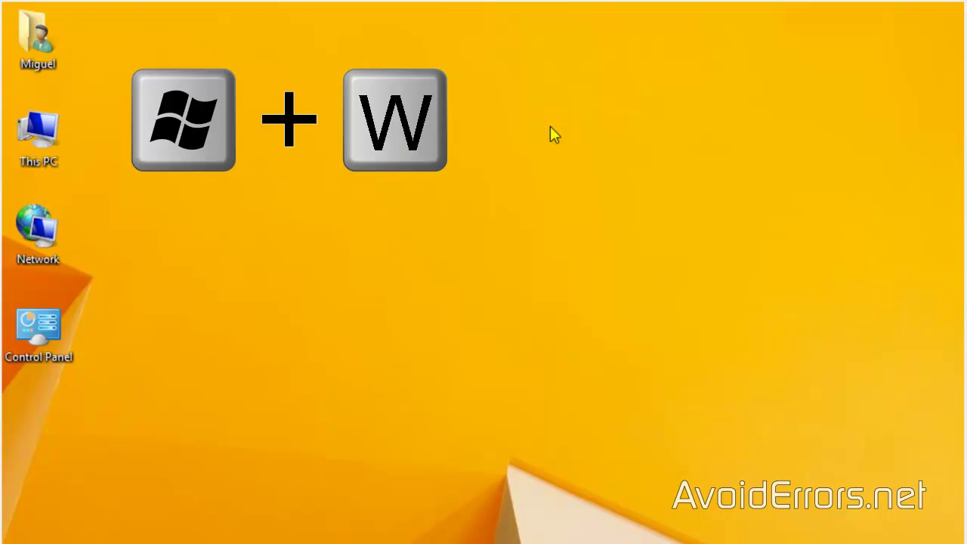
# Search for Network and Sharing Center, go to its adapter settings, and reveal the menu bar
pyautogui.press('super+w')
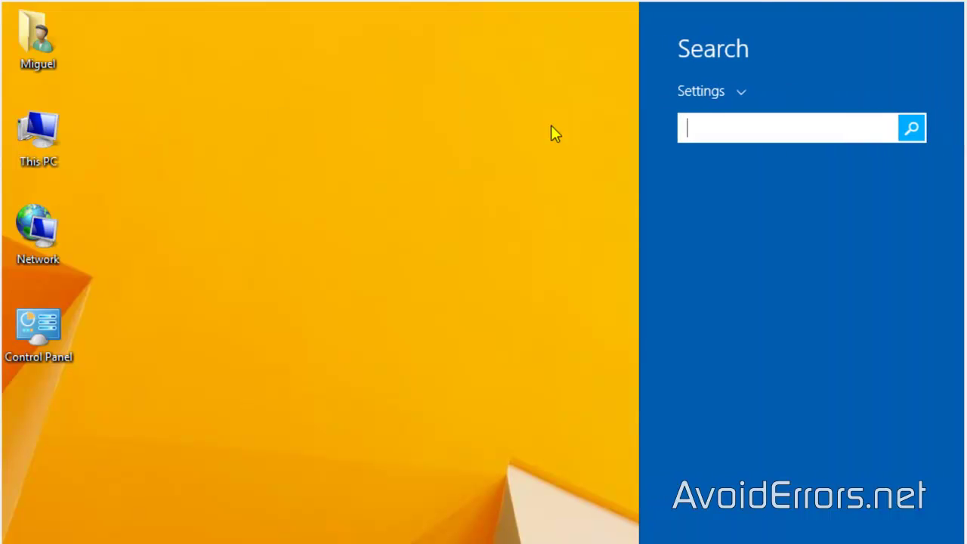
pyautogui.write('Network and Sharing Center')
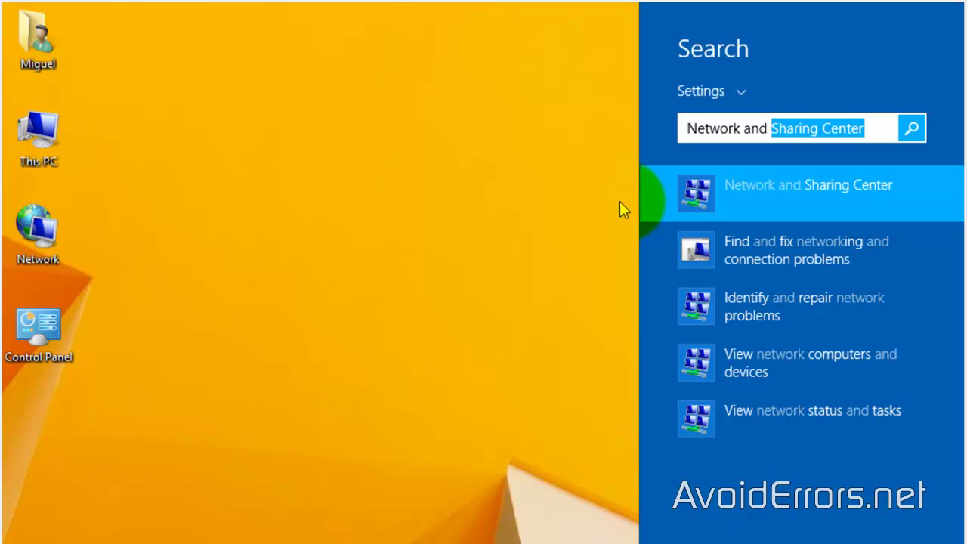
pyautogui.click(682, 200)
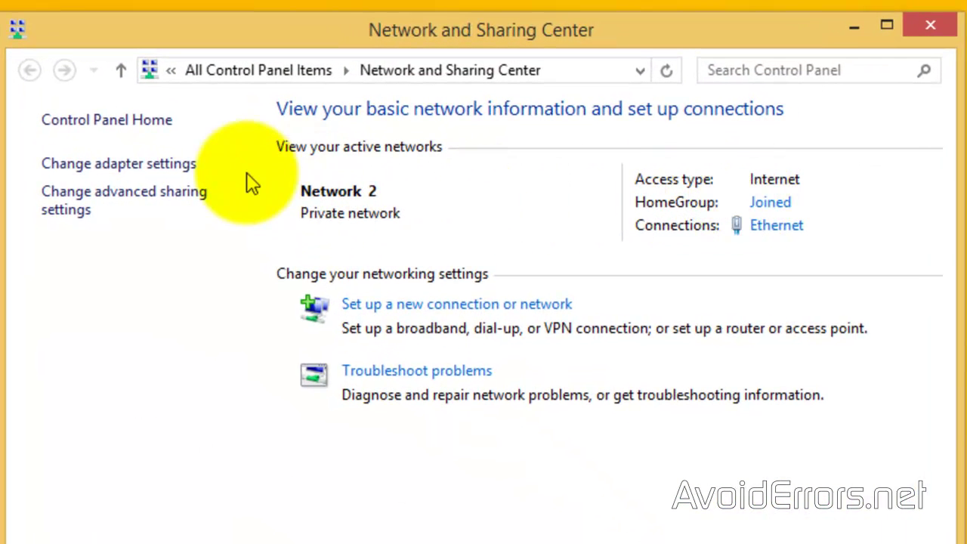
pyautogui.click(194, 166)
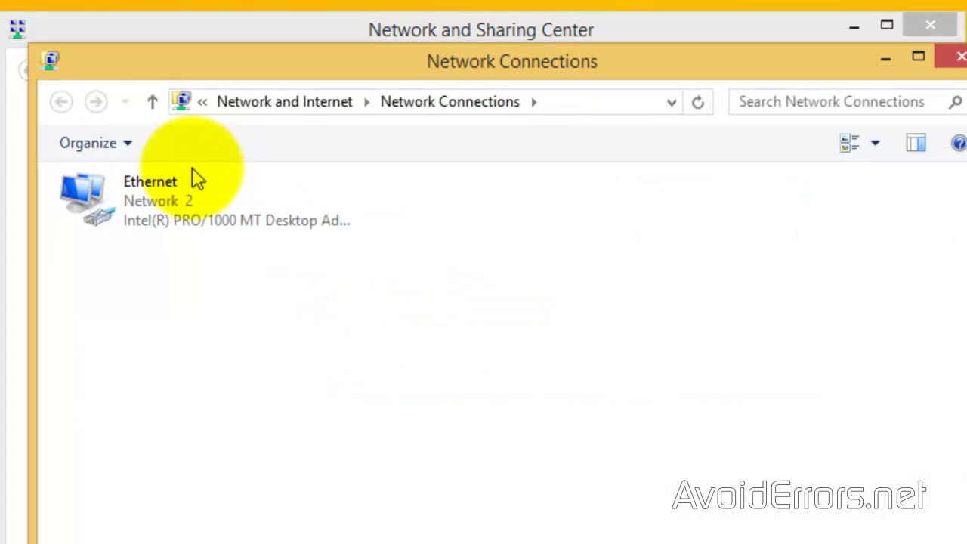
pyautogui.press('alt')
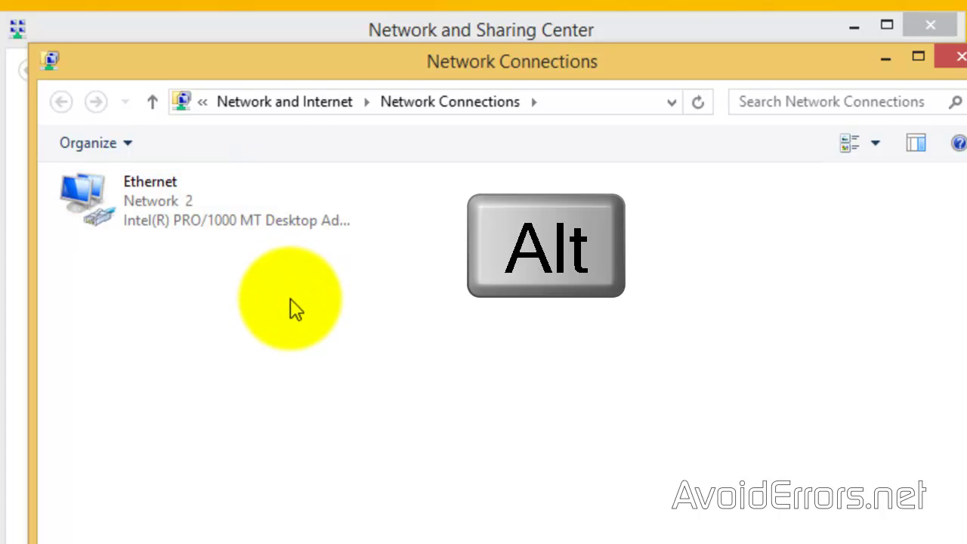
pyautogui.press('alt')
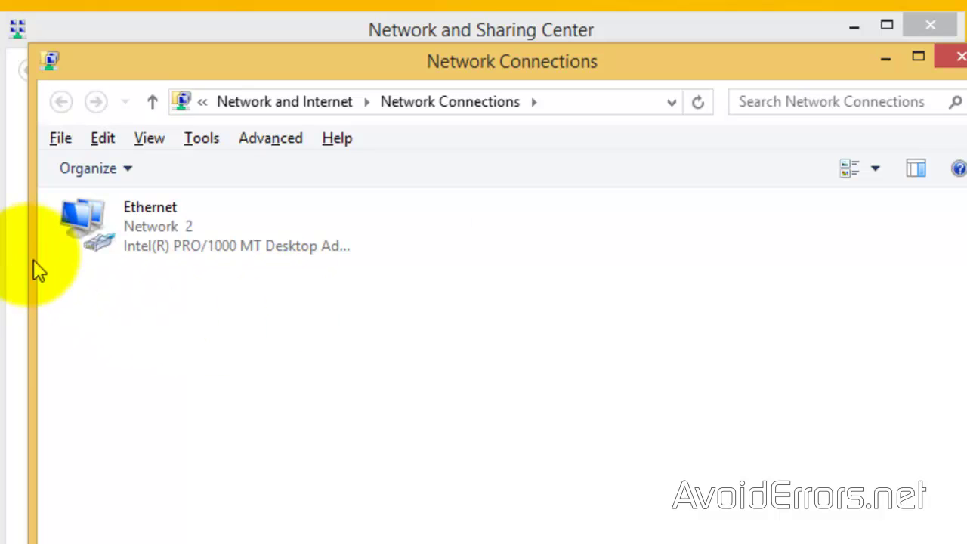
# Create a new incoming connection for the user's account through the Internet, then check Incoming Connections appears
pyautogui.click(59, 143)
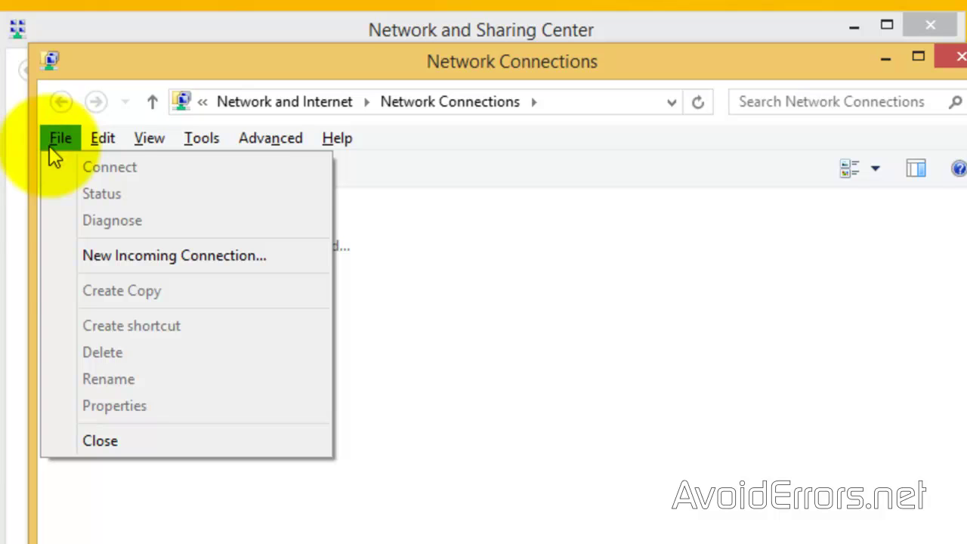
pyautogui.click(46, 259)
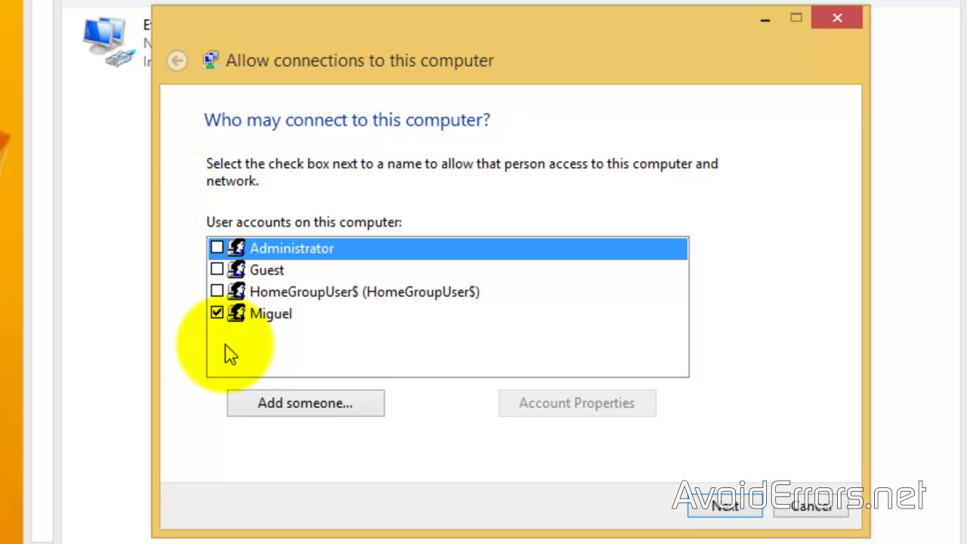
pyautogui.click(220, 317)
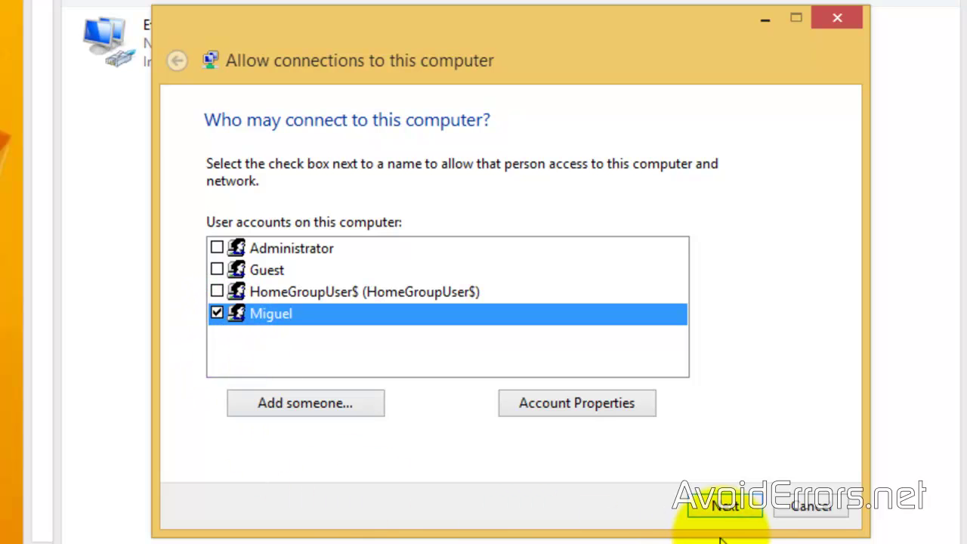
pyautogui.click(743, 519)
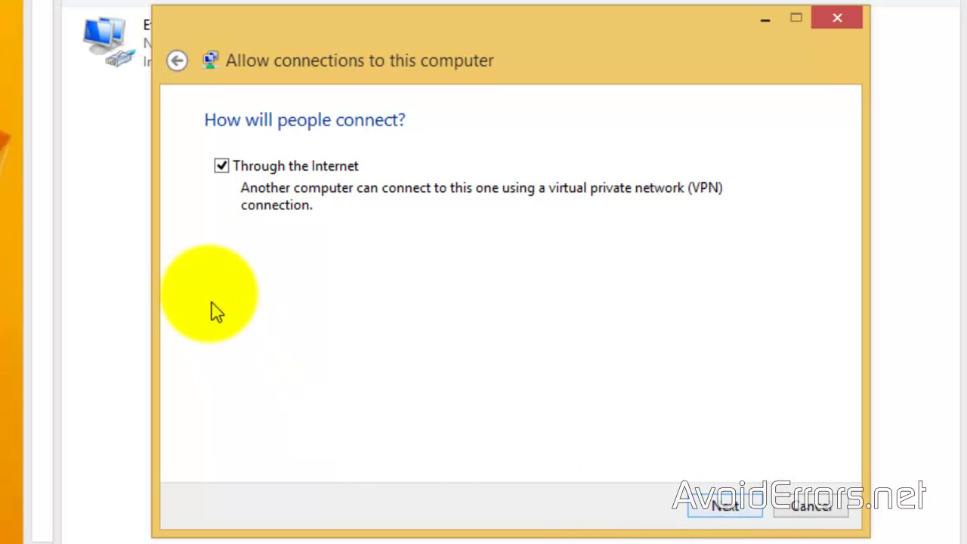
pyautogui.click(221, 167)
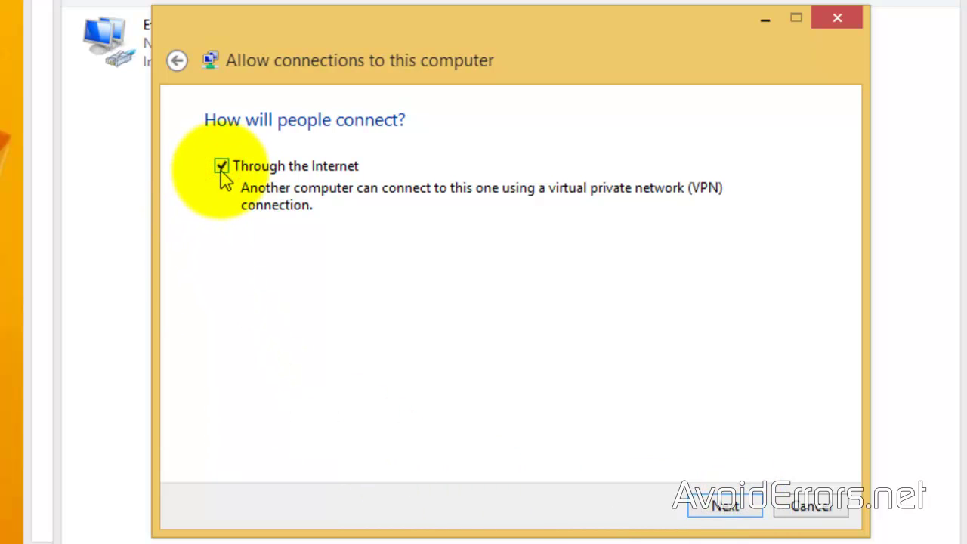
pyautogui.click(695, 513)
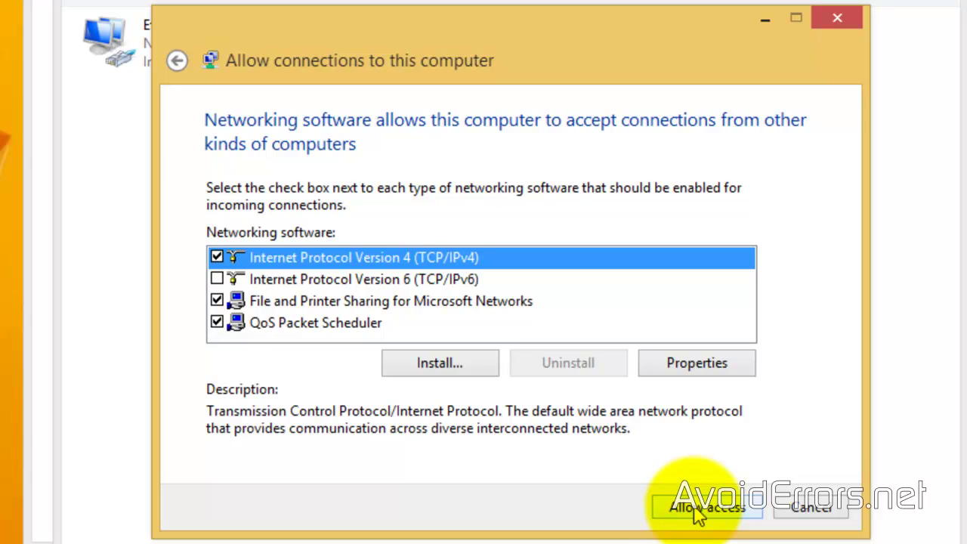
pyautogui.click(695, 508)
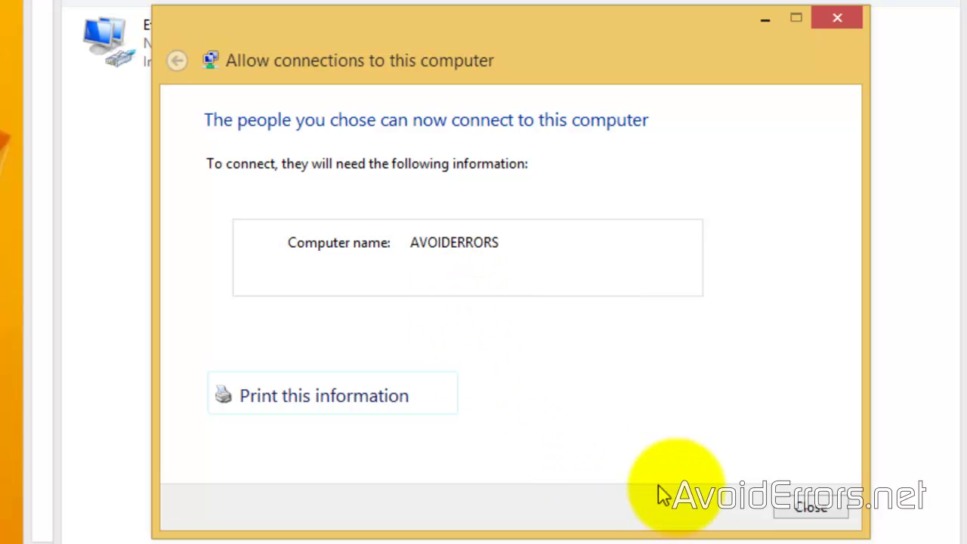
pyautogui.click(792, 514)
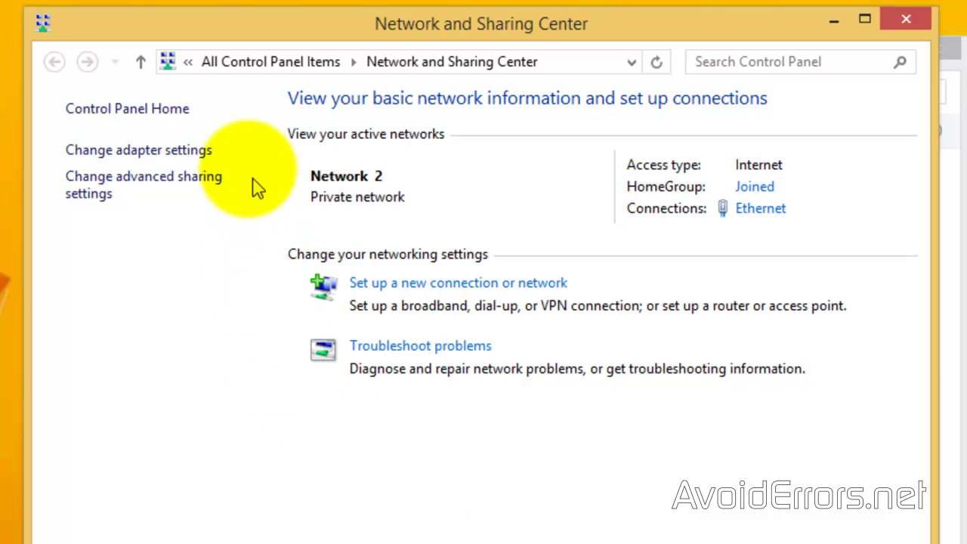
pyautogui.click(212, 151)
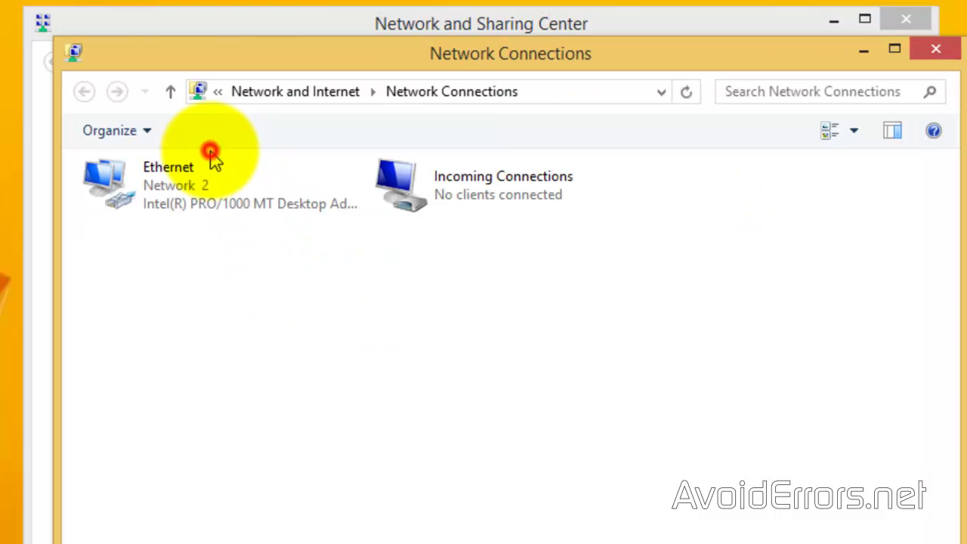
pyautogui.click(211, 159)
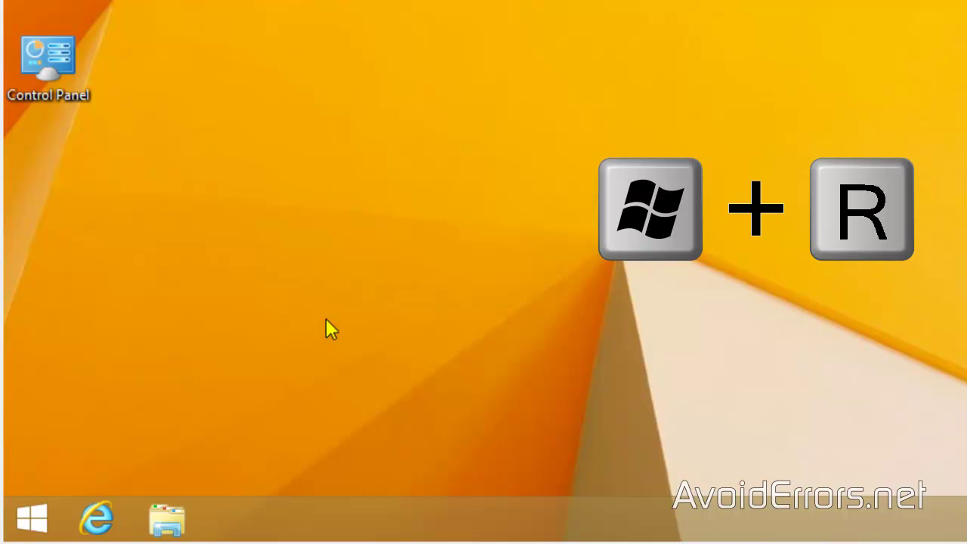
# Run ipconfig in Command Prompt to read IPv4 192.168.1.115 and gateway 192.168.1.1
pyautogui.press('super+r')
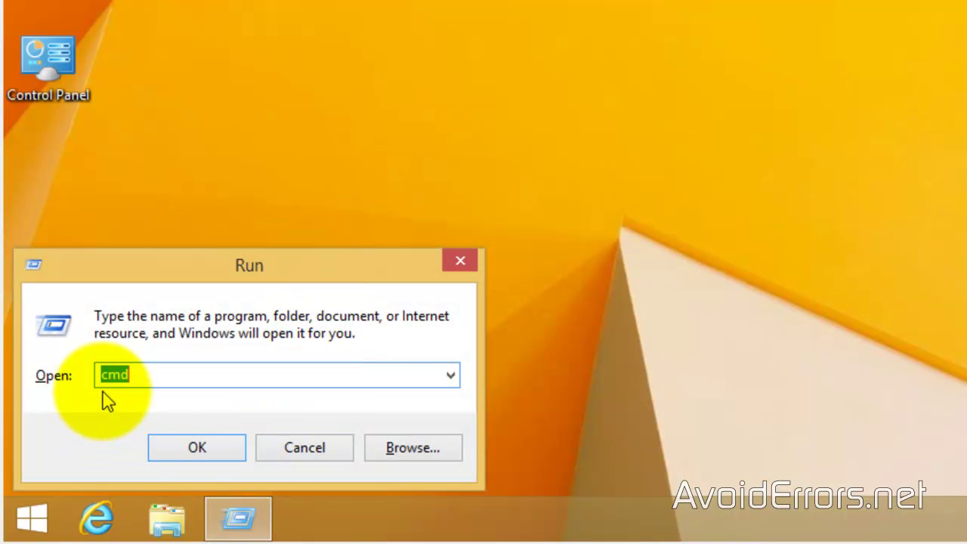
pyautogui.click(174, 454)
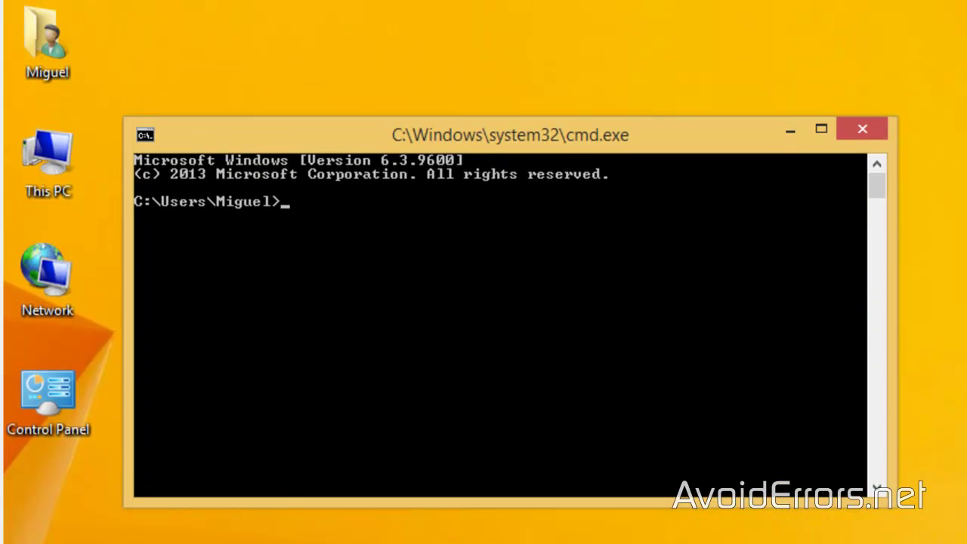
pyautogui.write('ipconfig')
pyautogui.press('Return')
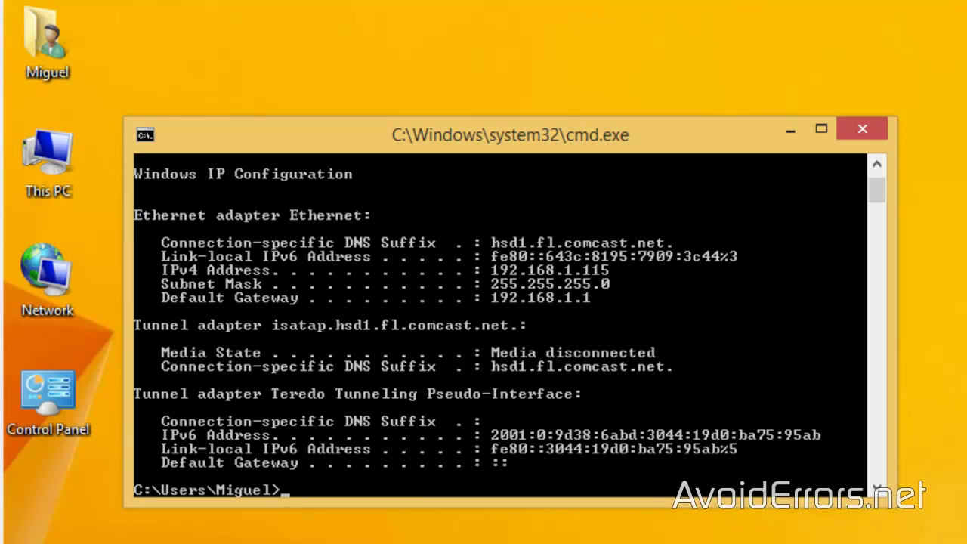
# Browse to 192.168.1.1 and log in with the router's user name and password
pyautogui.click(863, 130)
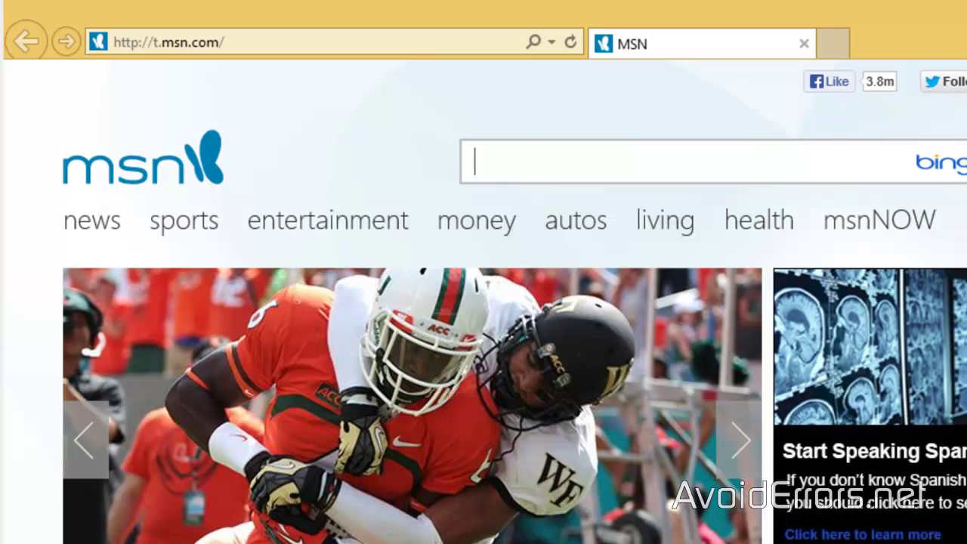
pyautogui.click(142, 40)
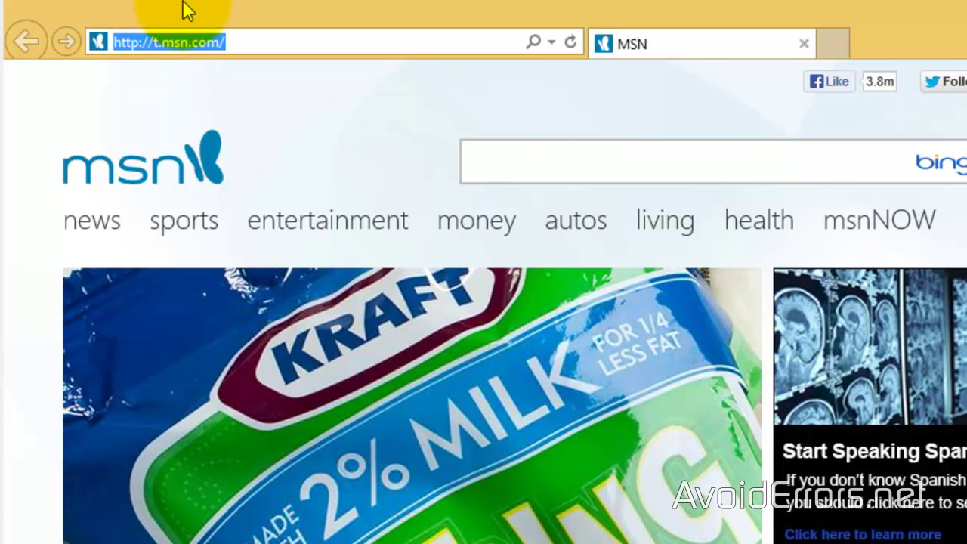
pyautogui.write('192.168')
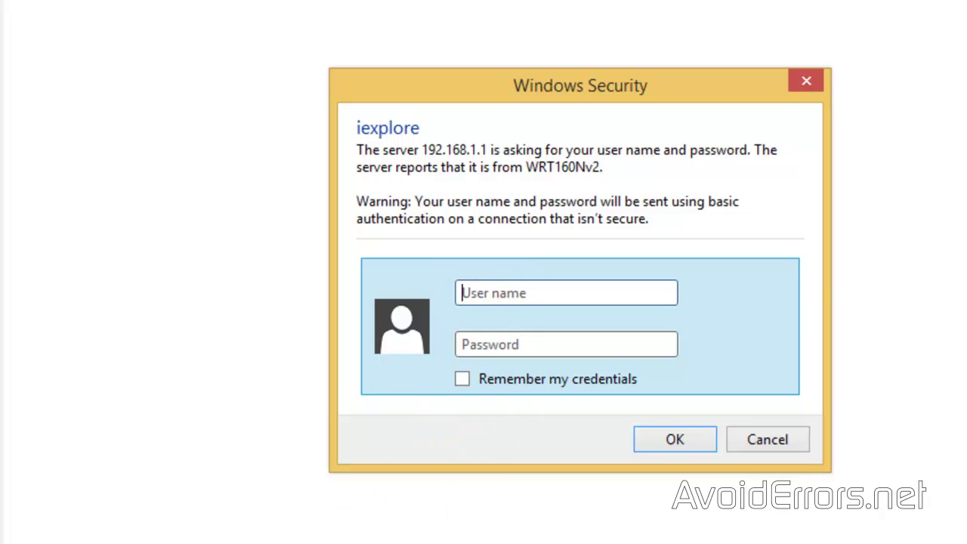
pyautogui.write('admin')
pyautogui.press('Tab')
pyautogui.write('**********')
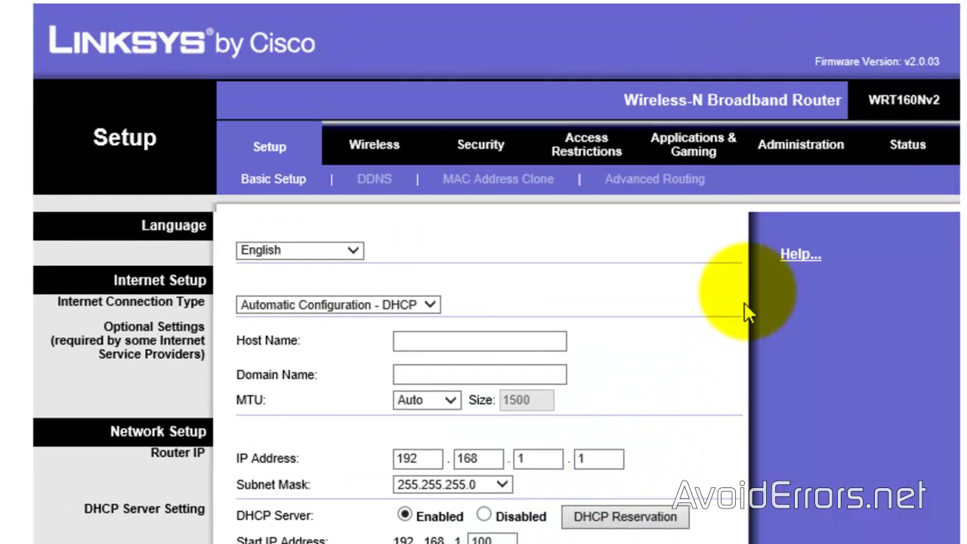
# Add a PPTP single port forwarding entry with external and internal port 1723
pyautogui.click(713, 150)
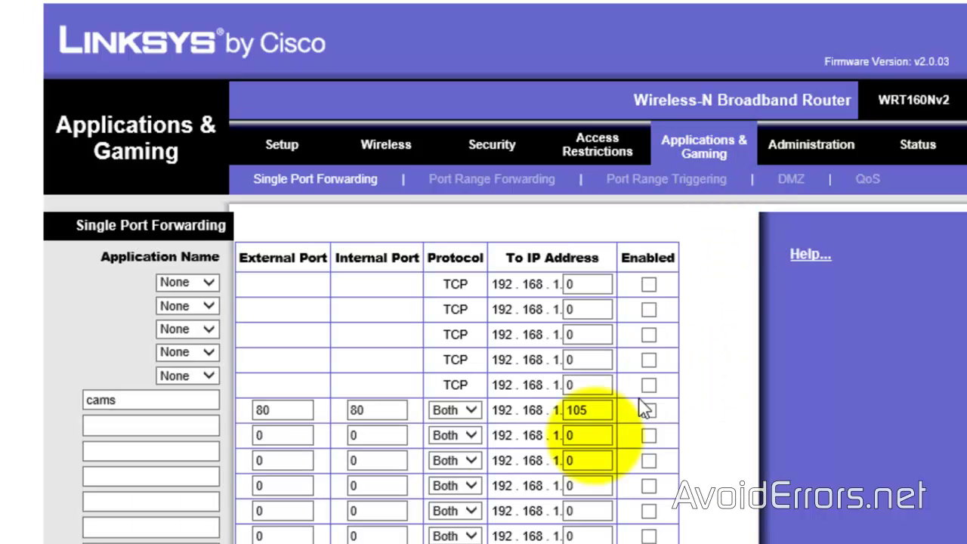
pyautogui.click(128, 433)
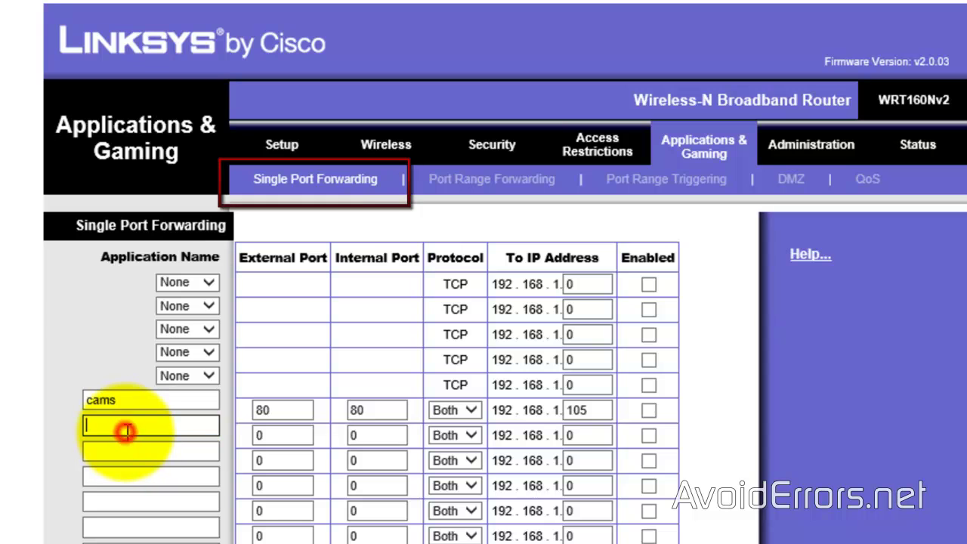
pyautogui.write('PPTP')
pyautogui.doubleClick(257, 435)
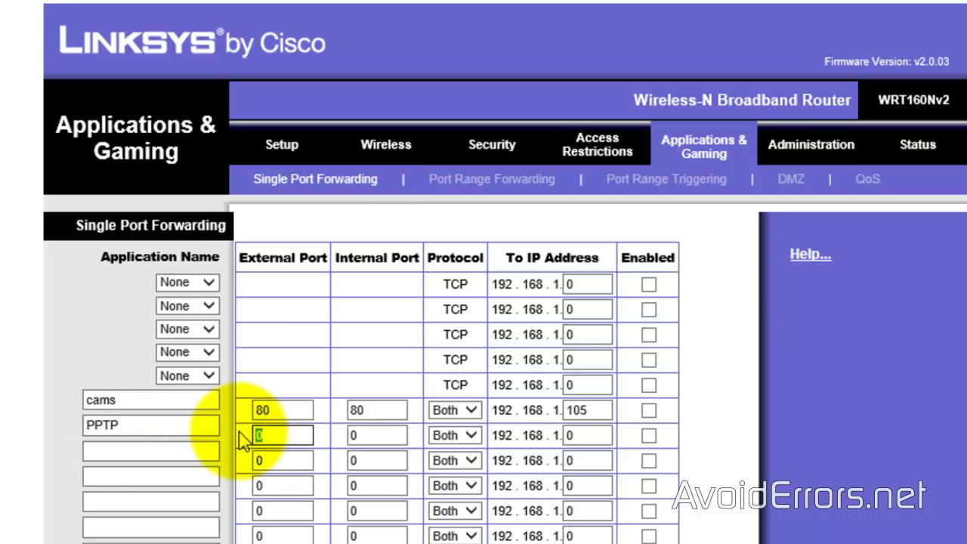
pyautogui.write('1723')
pyautogui.doubleClick(368, 434)
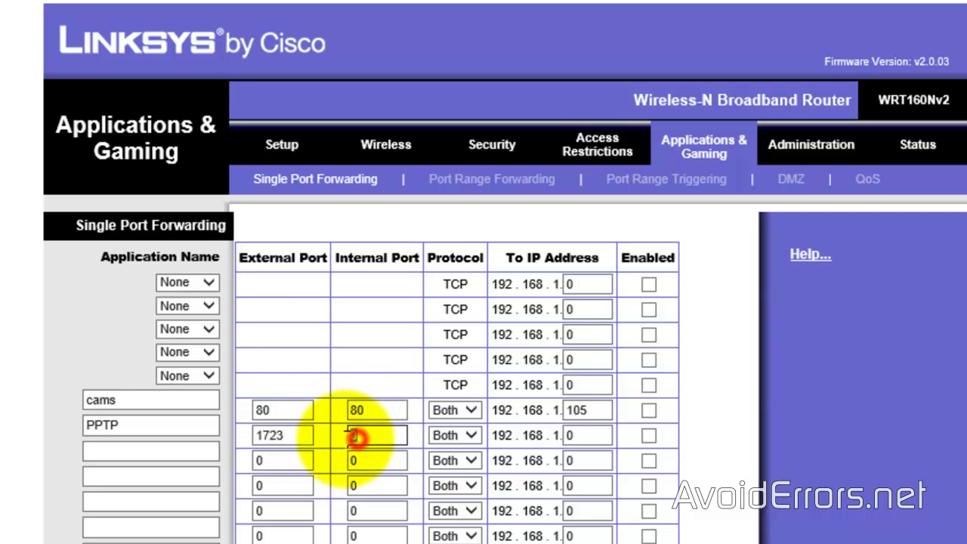
pyautogui.write('1723')
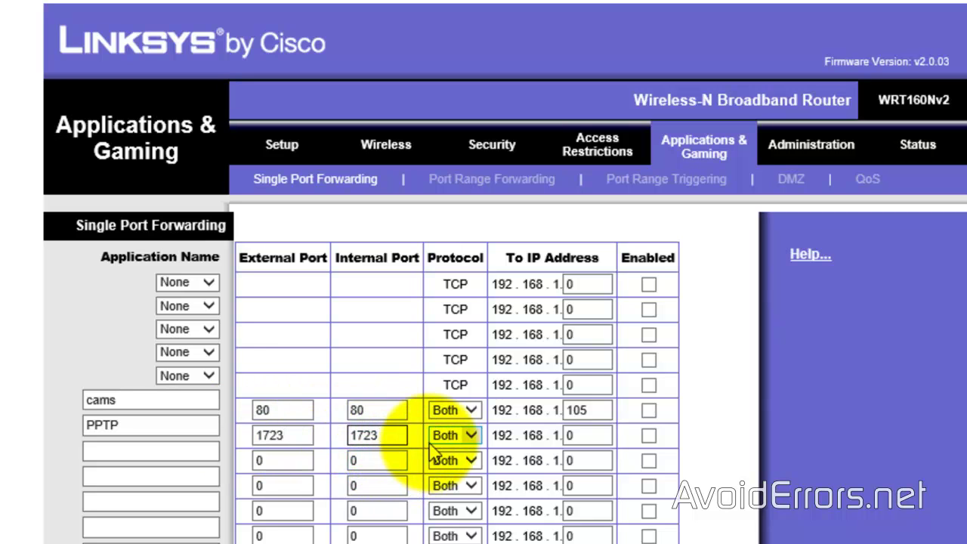
# Point the PPTP rule to 192.168.1.115, enable it, and save the settings
pyautogui.click(580, 436)
pyautogui.doubleClick(581, 436)
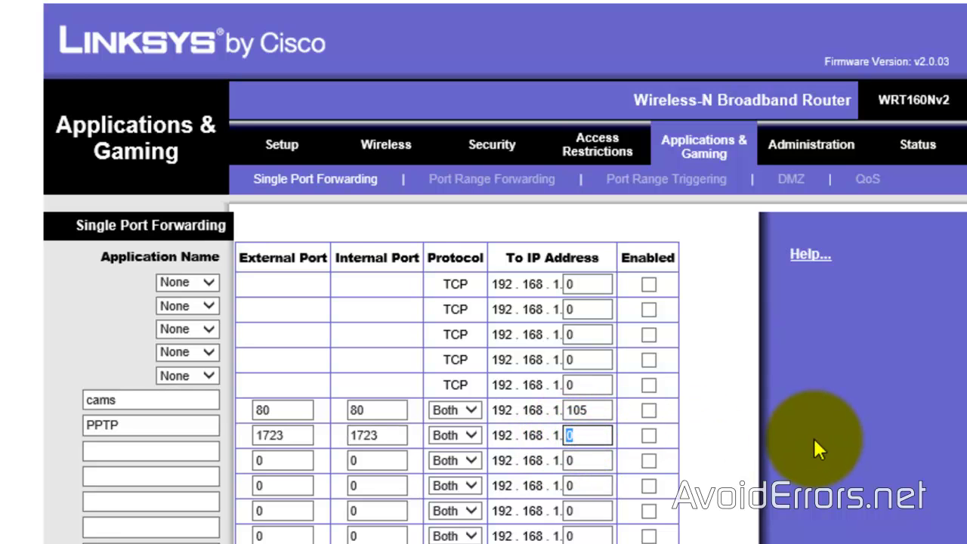
pyautogui.write('115')
pyautogui.click(652, 440)
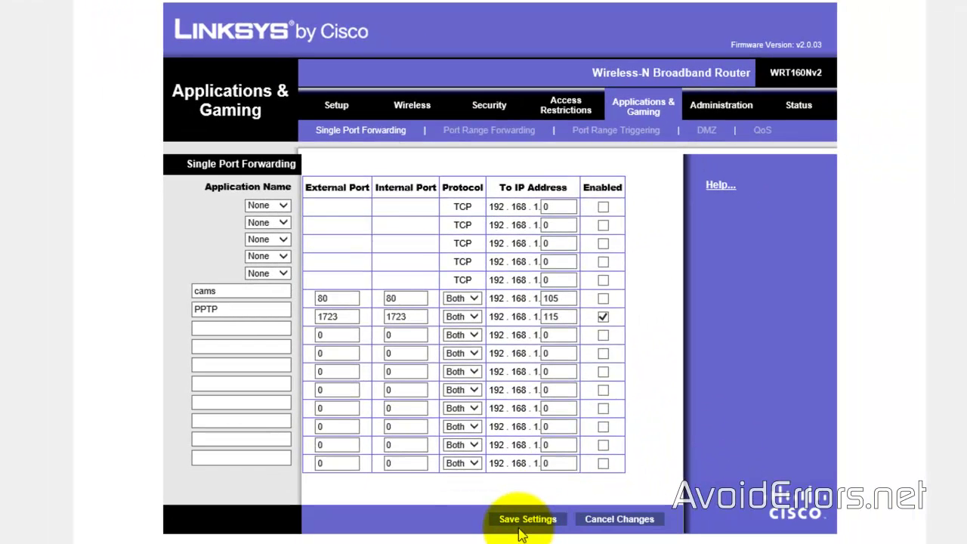
pyautogui.click(529, 541)
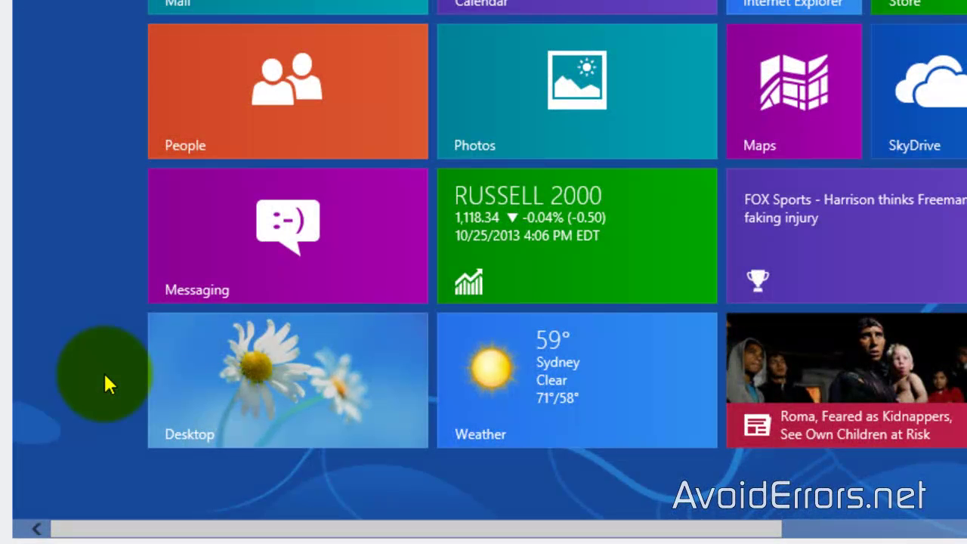
# Go to the desktop and open Control Panel's Network and Sharing Center
pyautogui.click(193, 386)
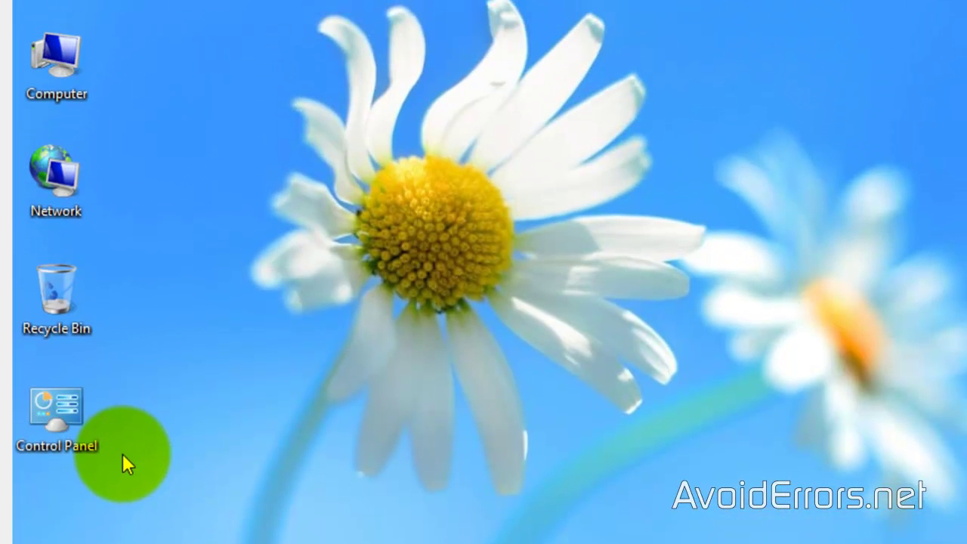
pyautogui.doubleClick(67, 420)
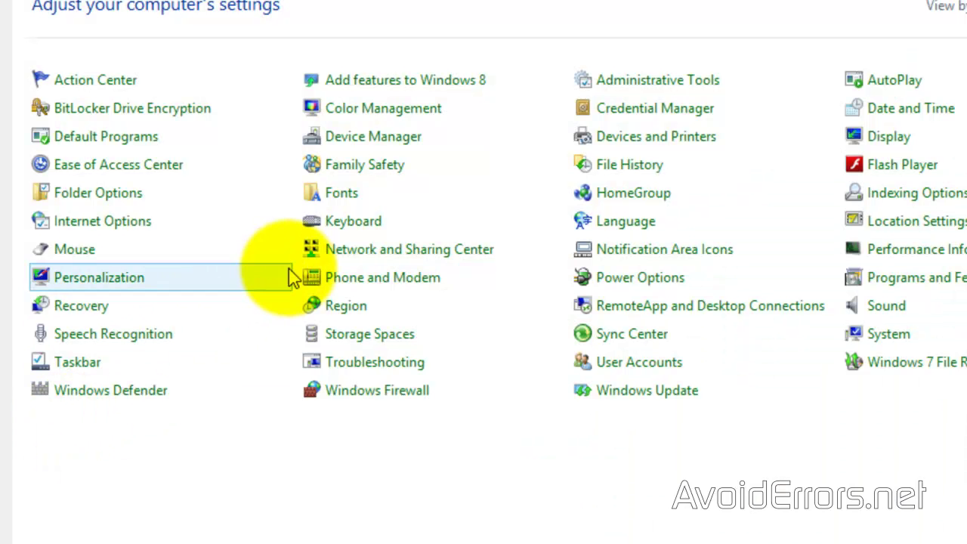
pyautogui.click(310, 257)
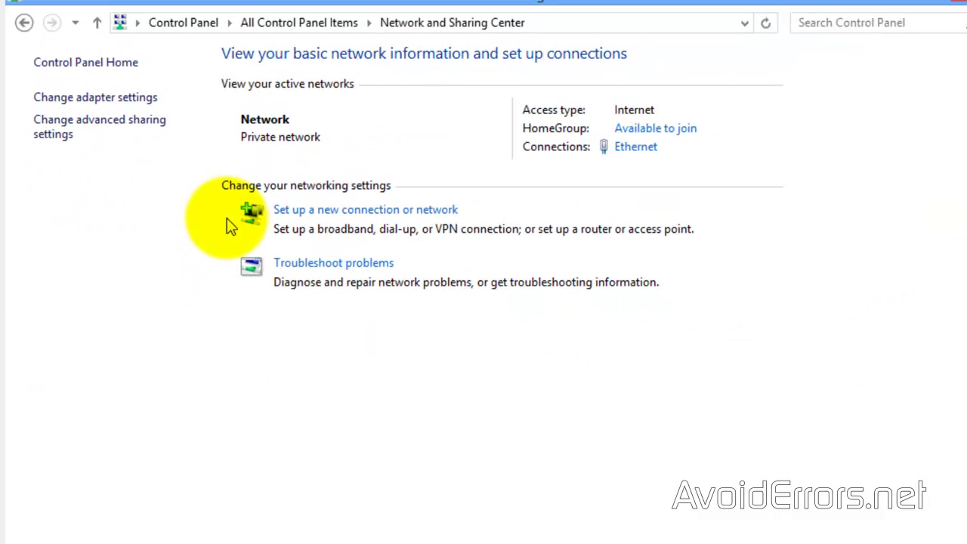
# Create a workplace VPN connection over the Internet to address 192.168.1.115
pyautogui.click(276, 210)
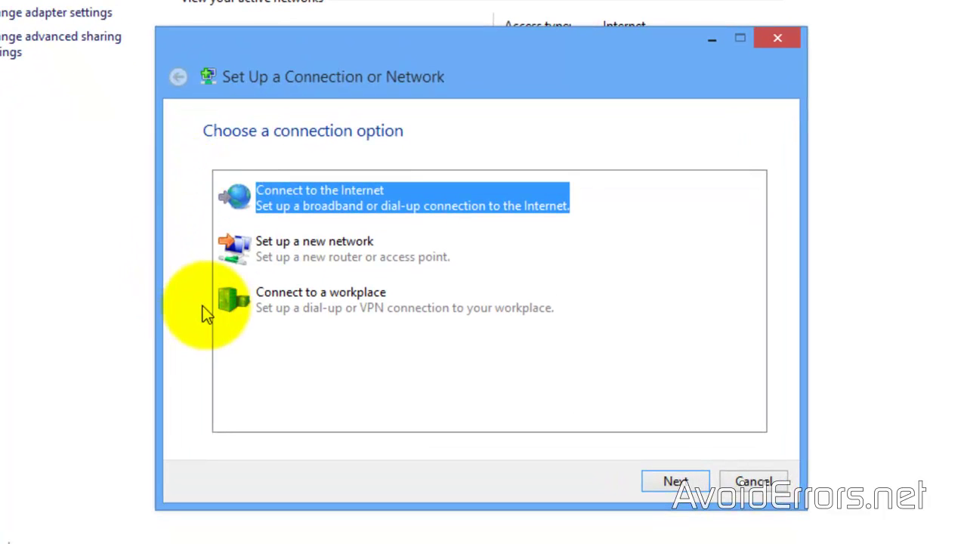
pyautogui.click(297, 311)
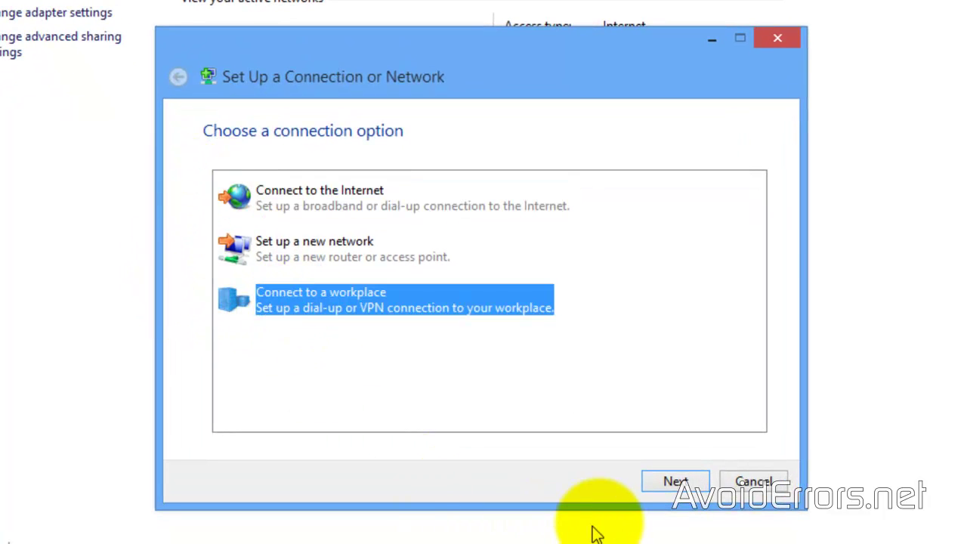
pyautogui.click(651, 483)
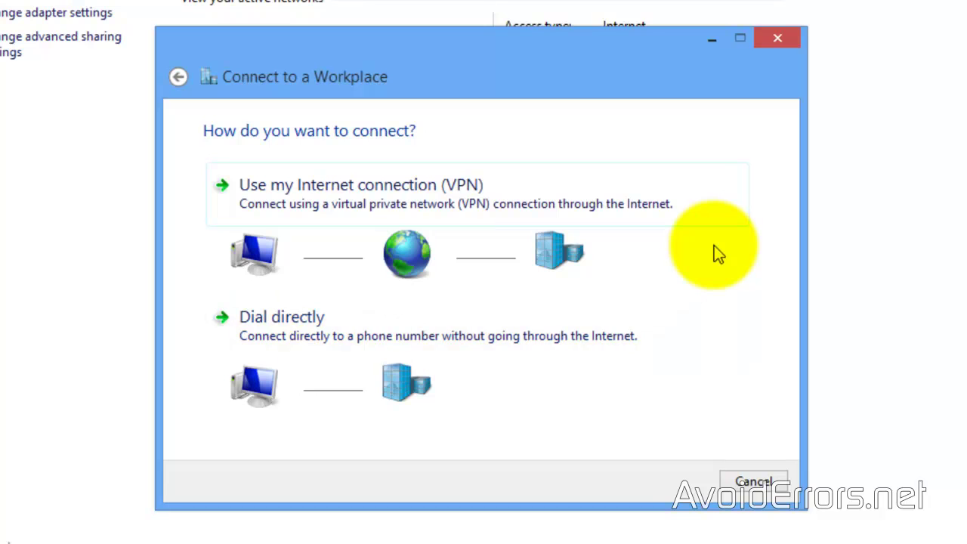
pyautogui.click(709, 212)
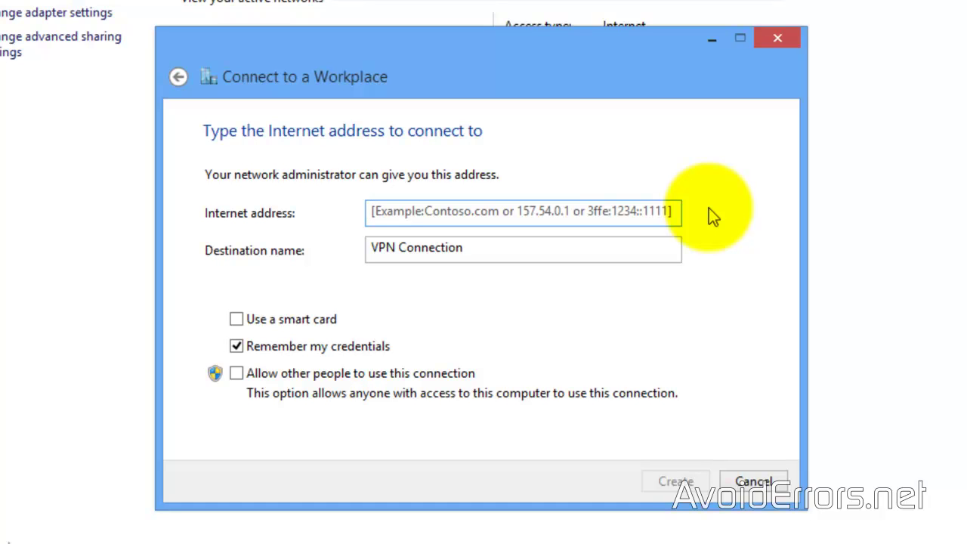
pyautogui.write('192.1')
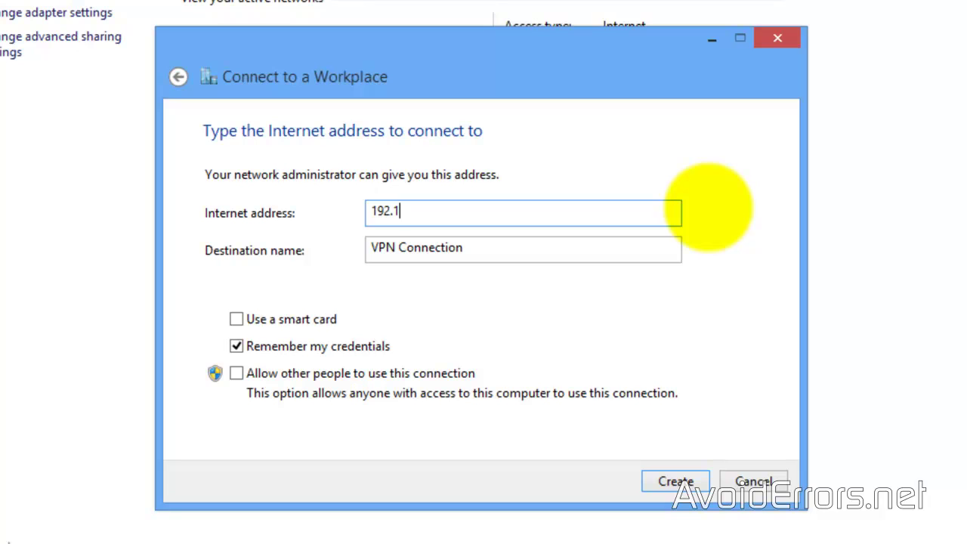
pyautogui.write('68.1.115')
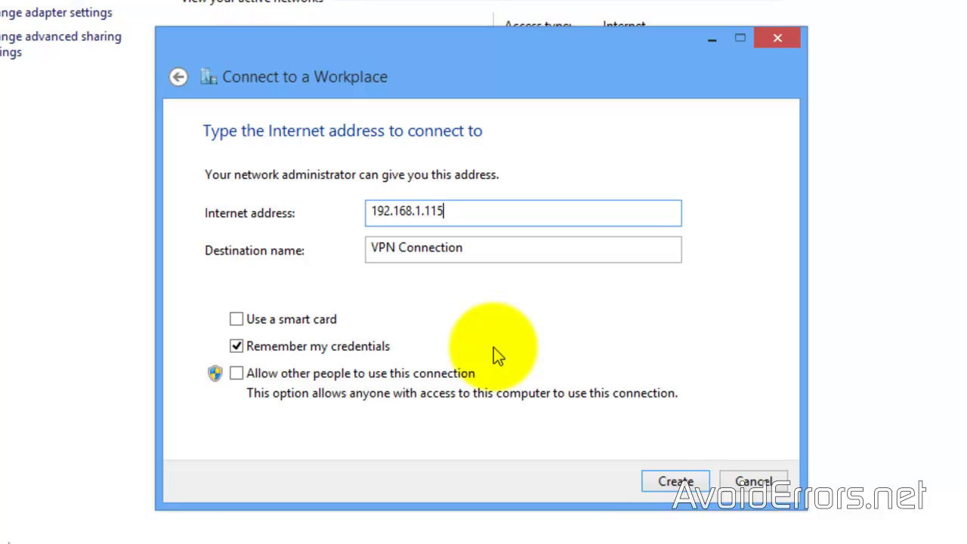
pyautogui.click(651, 487)
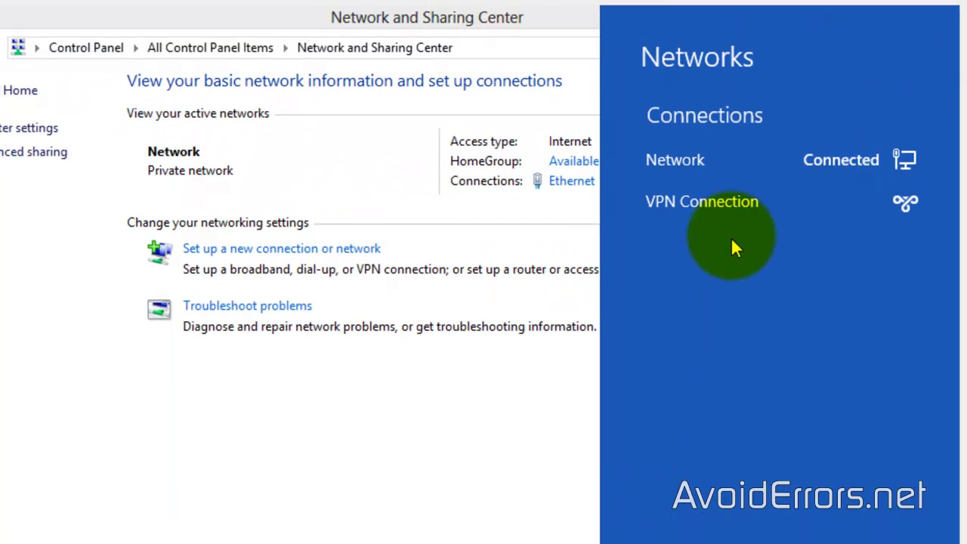
# Connect VPN Connection with the user's credentials, which fails with Error 720
pyautogui.click(730, 205)
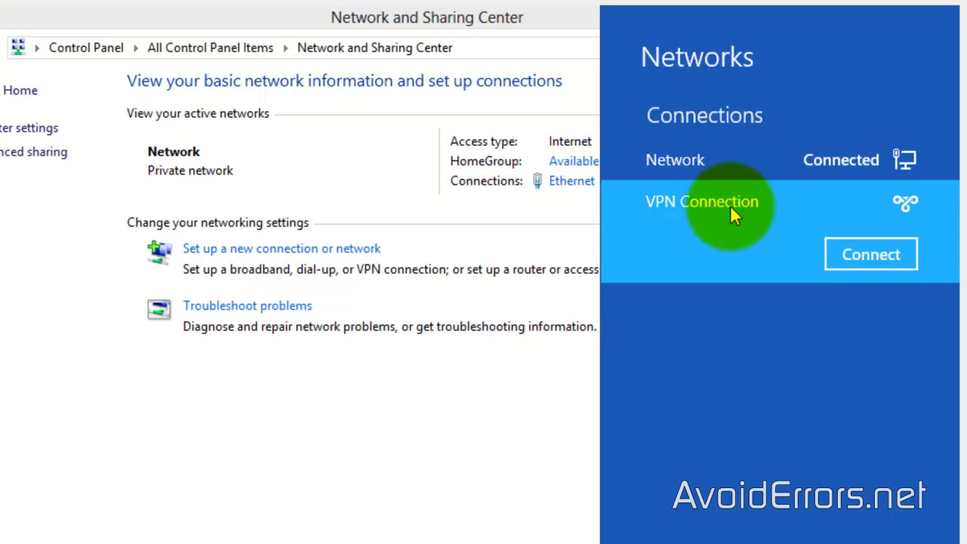
pyautogui.click(830, 258)
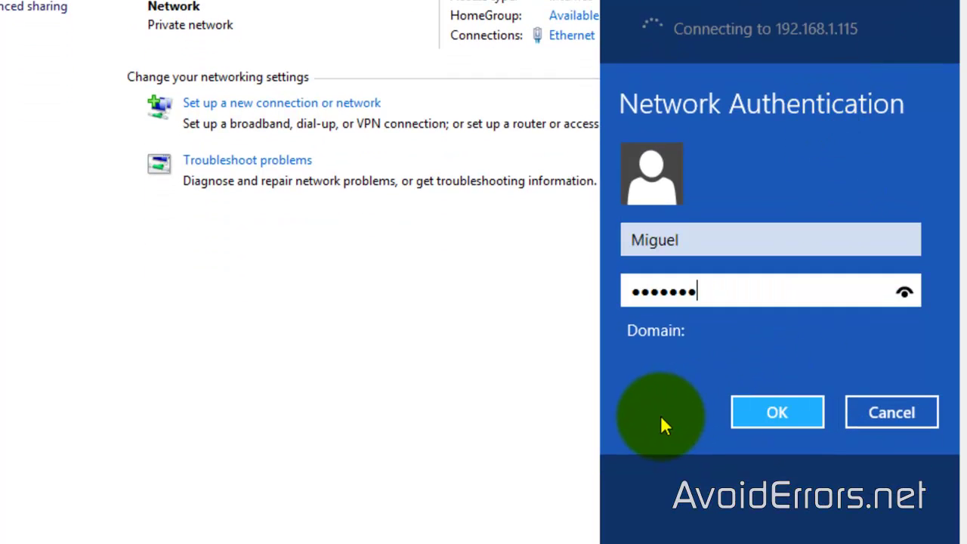
pyautogui.click(748, 415)
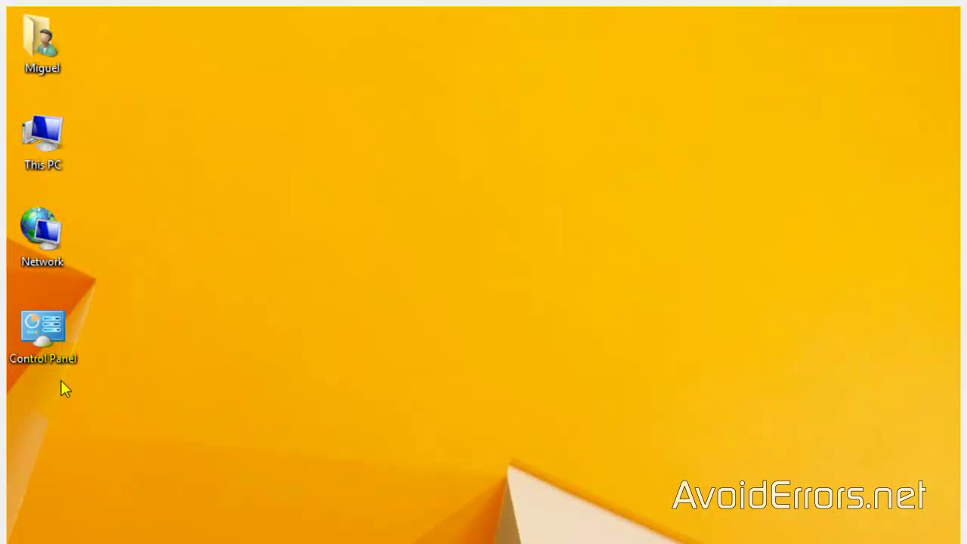
# Open the Incoming Connections Properties from Control Panel's network adapter list
pyautogui.doubleClick(59, 335)
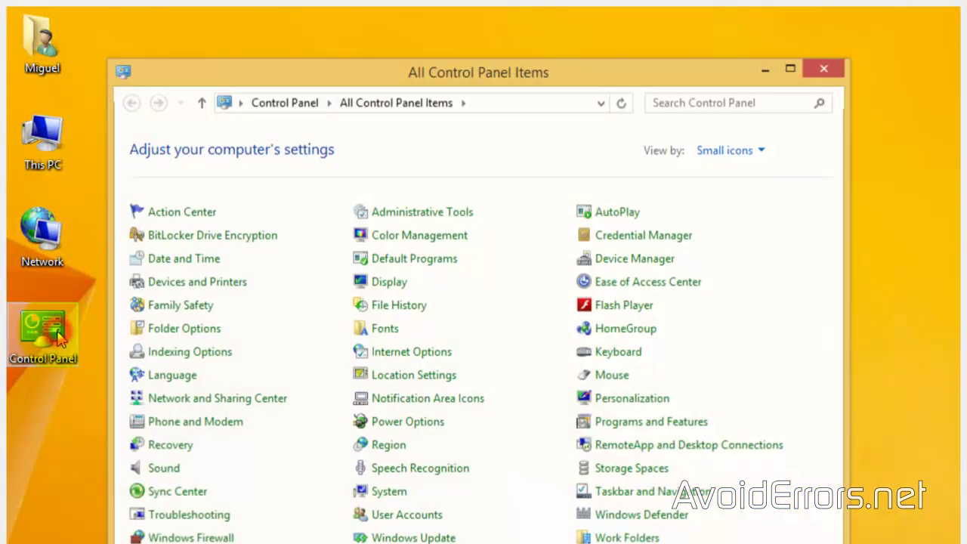
pyautogui.click(143, 402)
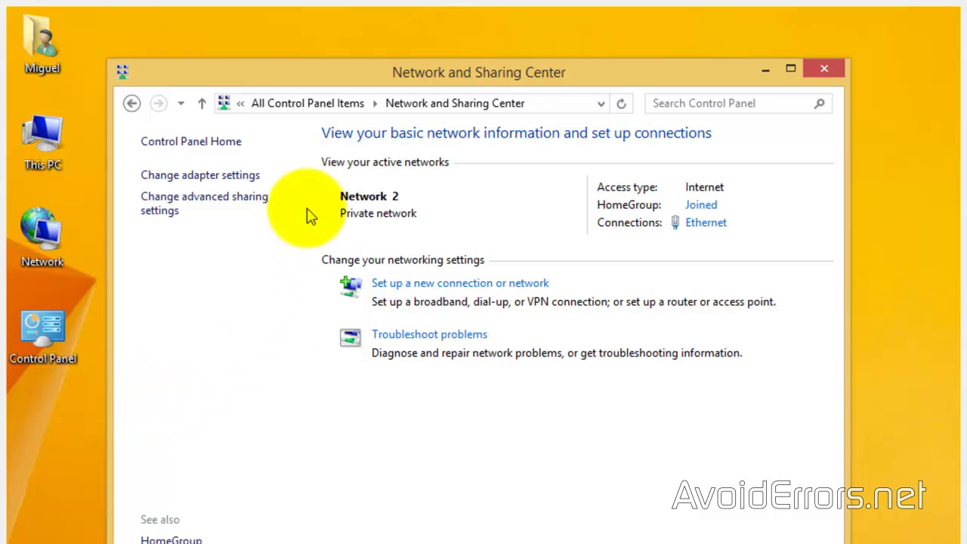
pyautogui.click(255, 175)
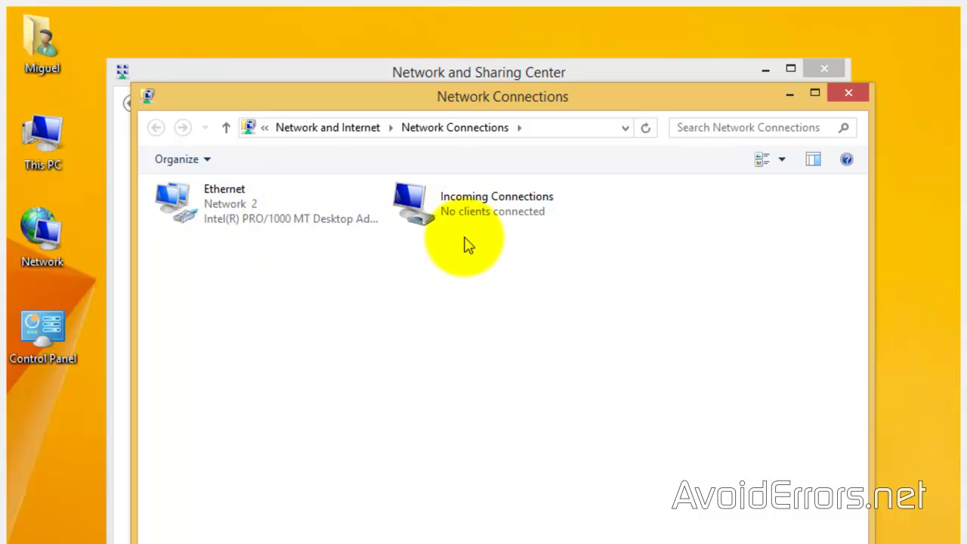
pyautogui.rightClick(484, 204)
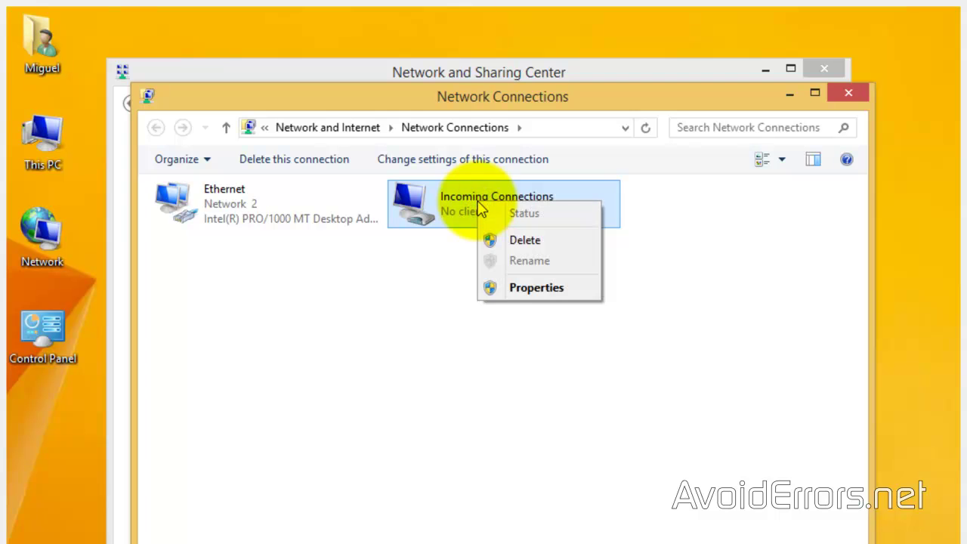
pyautogui.click(491, 293)
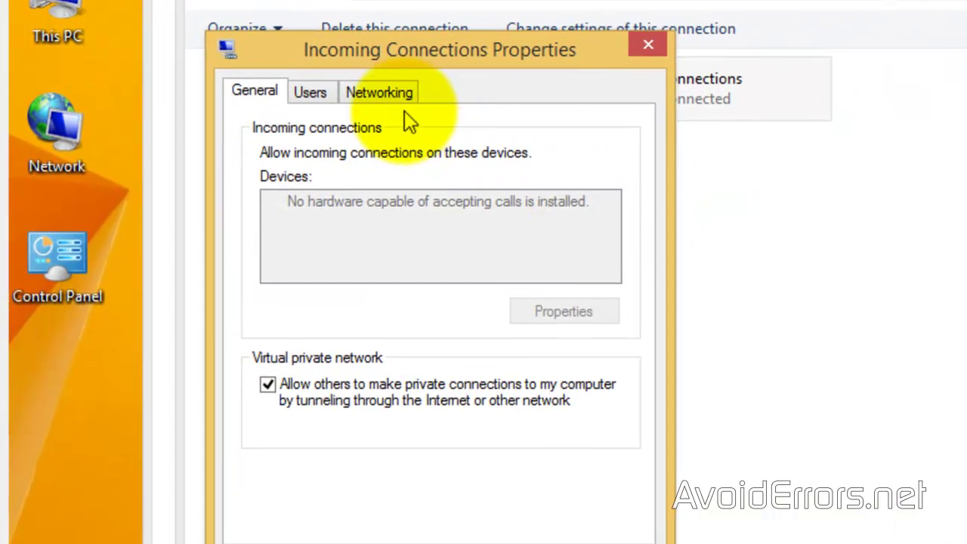
# Set incoming callers' IPv4 to the fixed range 192.168.1.100–192.168.1.150 and save
pyautogui.click(403, 99)
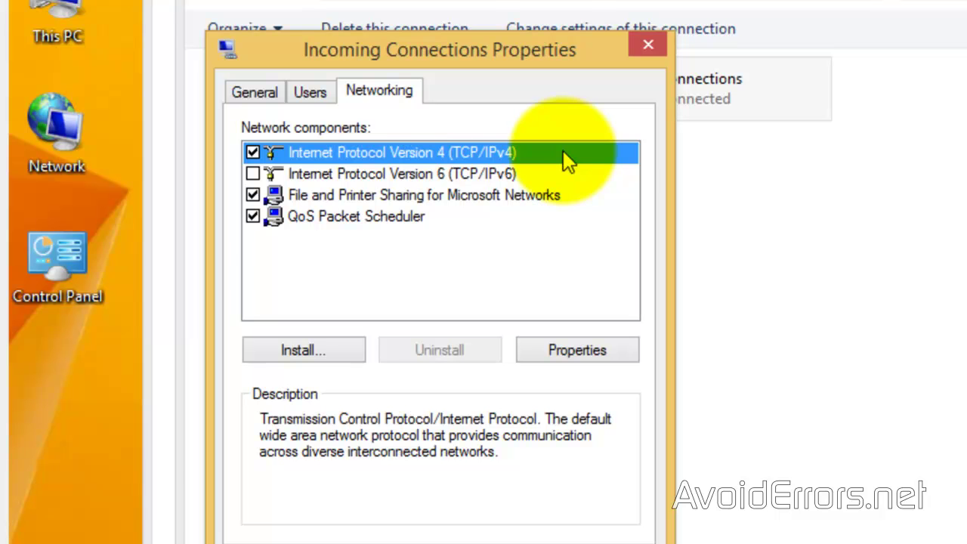
pyautogui.click(544, 348)
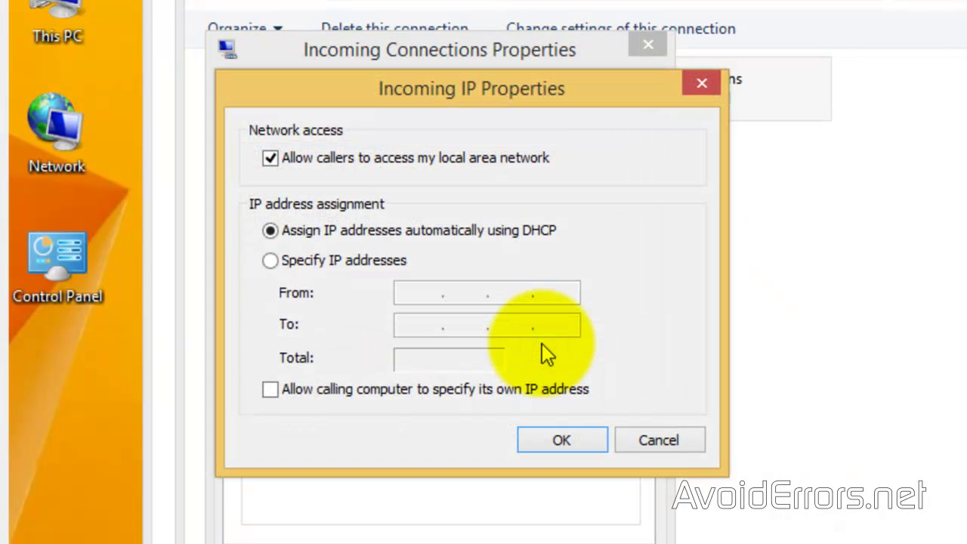
pyautogui.click(270, 261)
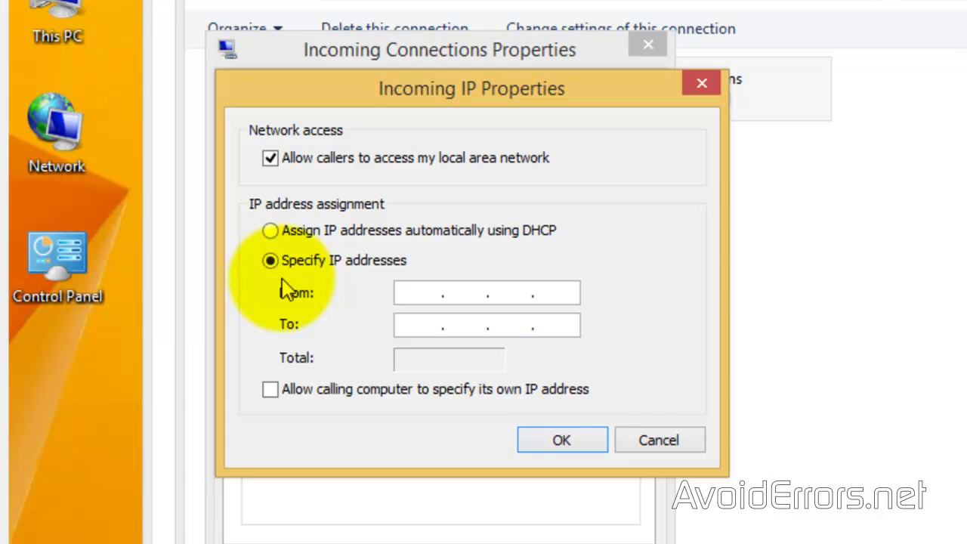
pyautogui.click(409, 295)
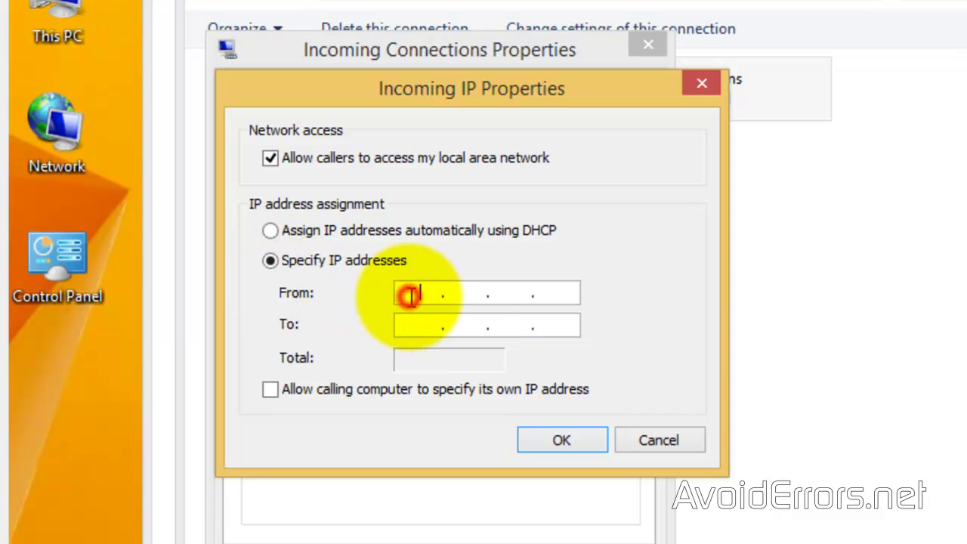
pyautogui.write('192.168.1.100')
pyautogui.press('Tab')
pyautogui.write('192.168.1.1')
pyautogui.write('50')
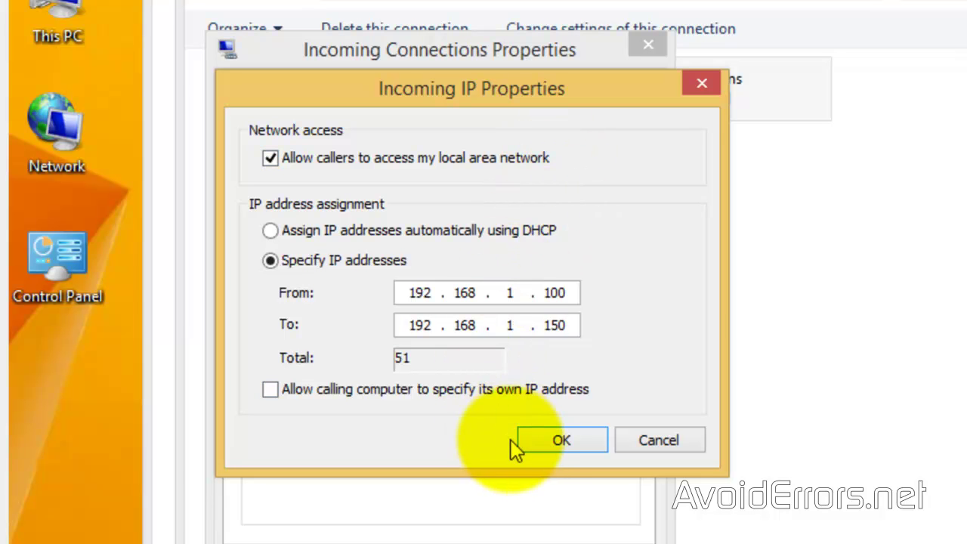
pyautogui.click(540, 441)
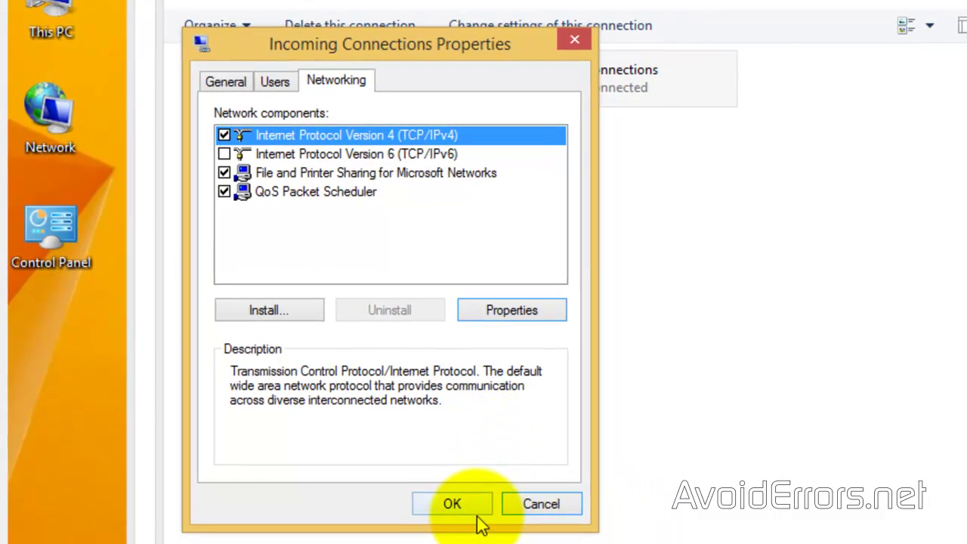
pyautogui.click(477, 517)
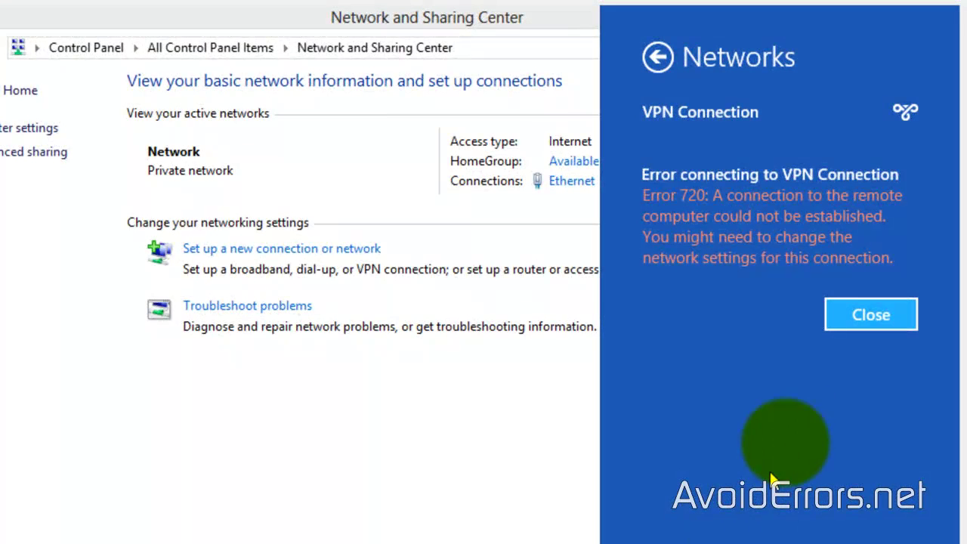
# Dismiss the error 720 message and connect VPN Connection to 192.168.1.115 with the user name and password
pyautogui.click(835, 321)
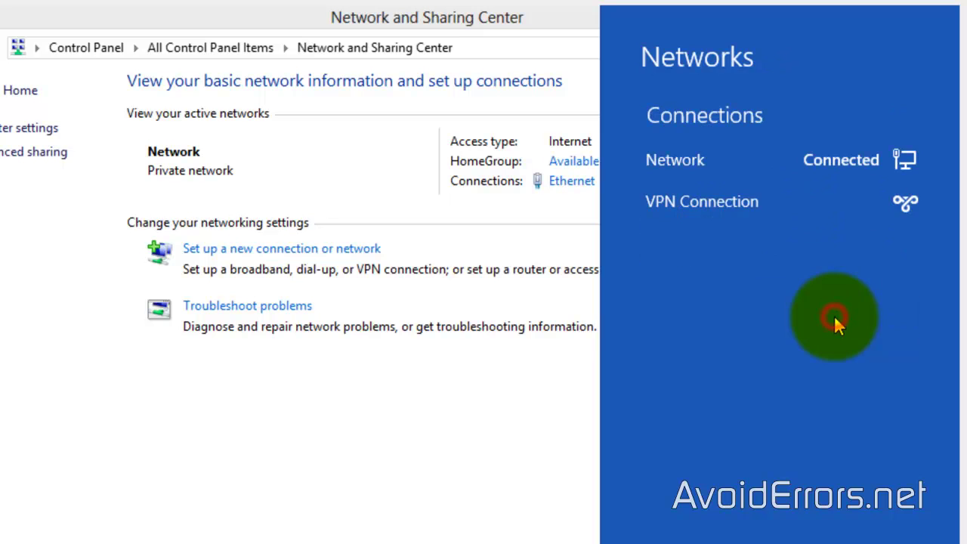
pyautogui.click(722, 207)
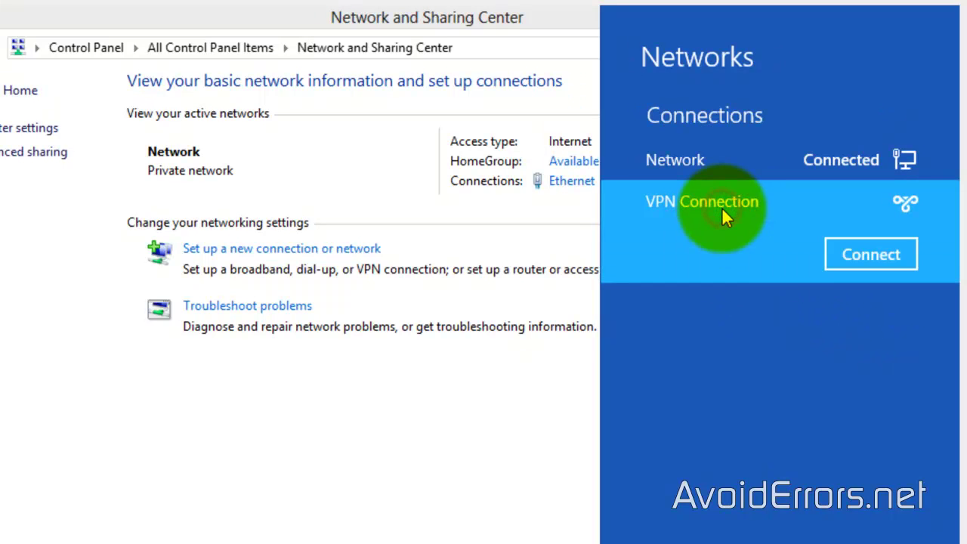
pyautogui.click(832, 255)
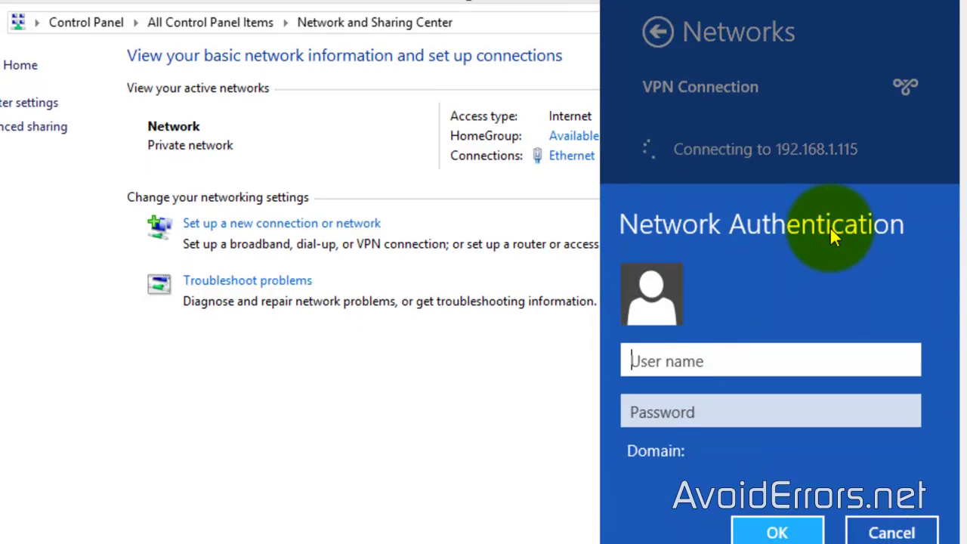
pyautogui.write('Miguel')
pyautogui.press('Tab')
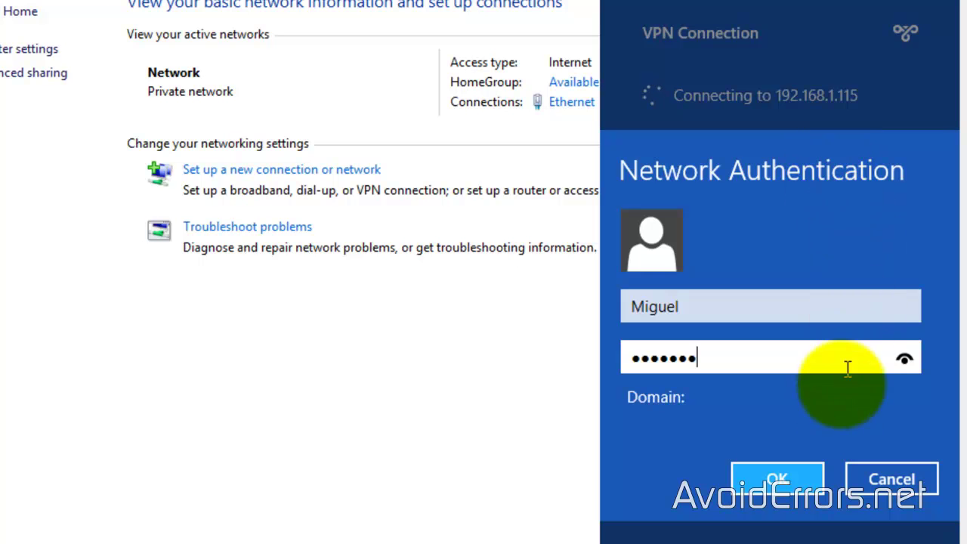
pyautogui.click(809, 472)
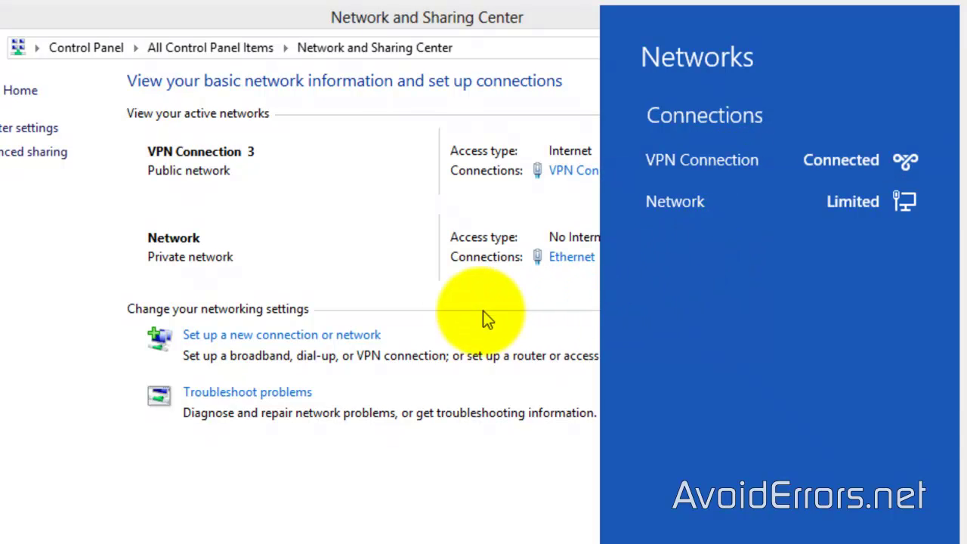
pyautogui.click(444, 334)
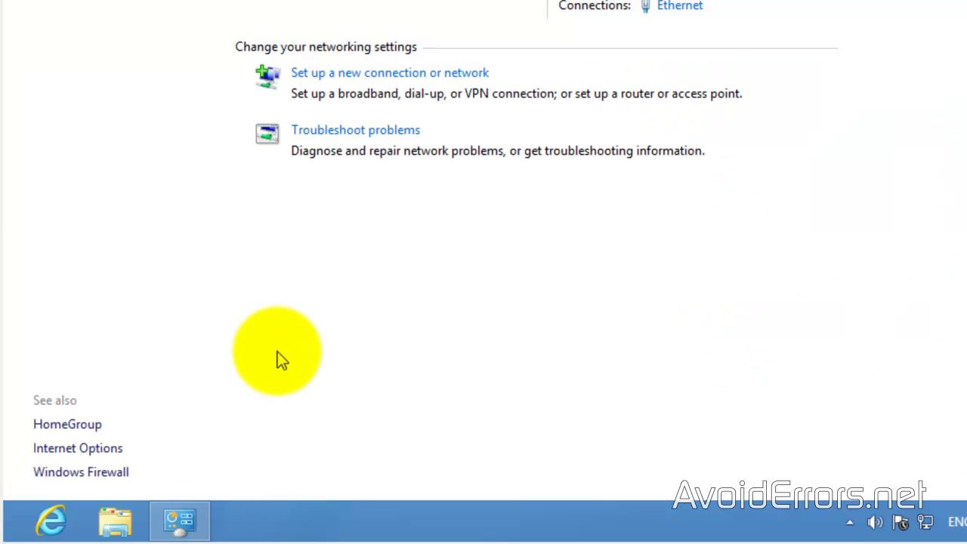
# Launch the network path \\AVOIDERRORS from the Run box to browse the server's shares
pyautogui.click(277, 352)
pyautogui.press('super+r')
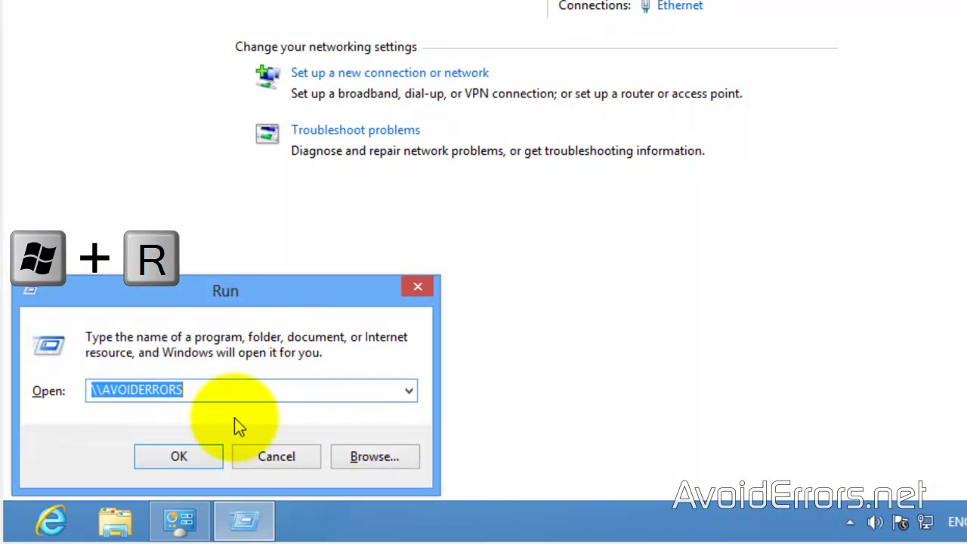
pyautogui.click(231, 393)
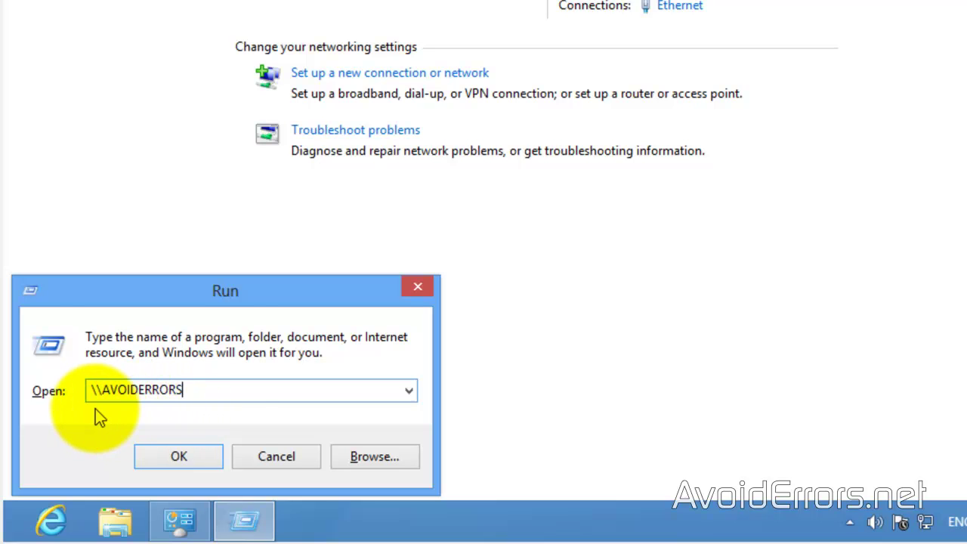
pyautogui.click(153, 460)
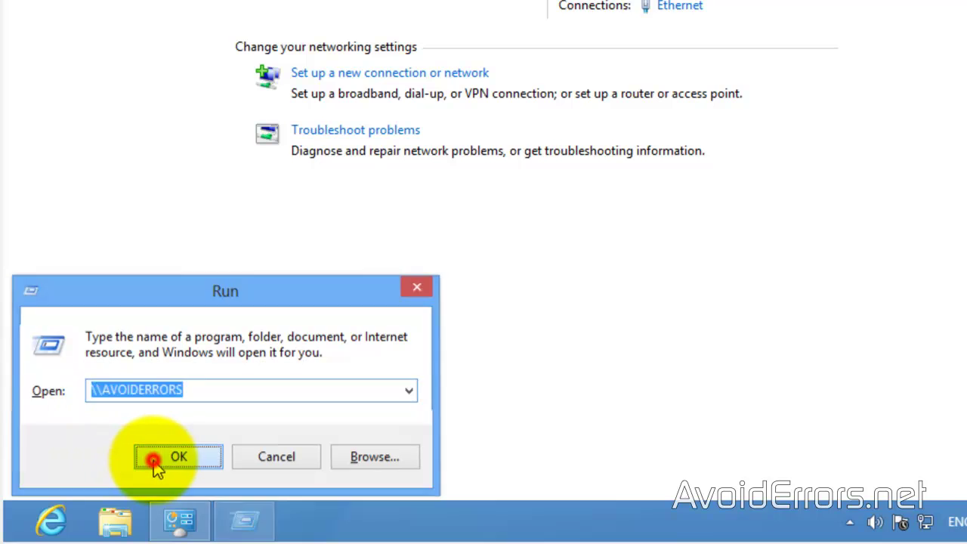